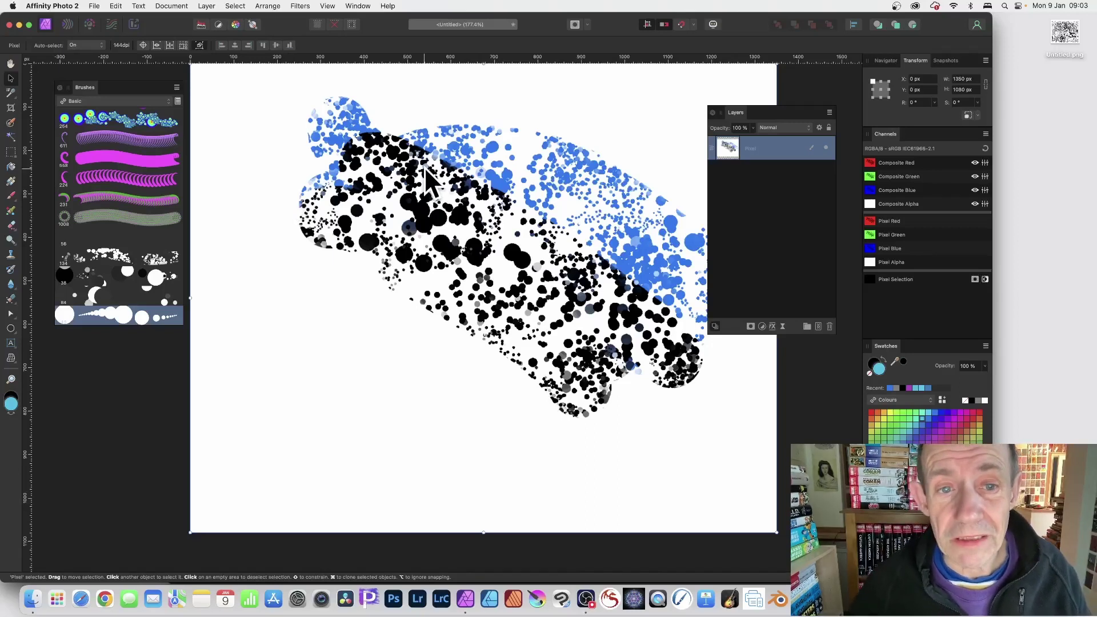
Delete the dotted Pixel layer and add a new empty pixel layer.
key(Delete)
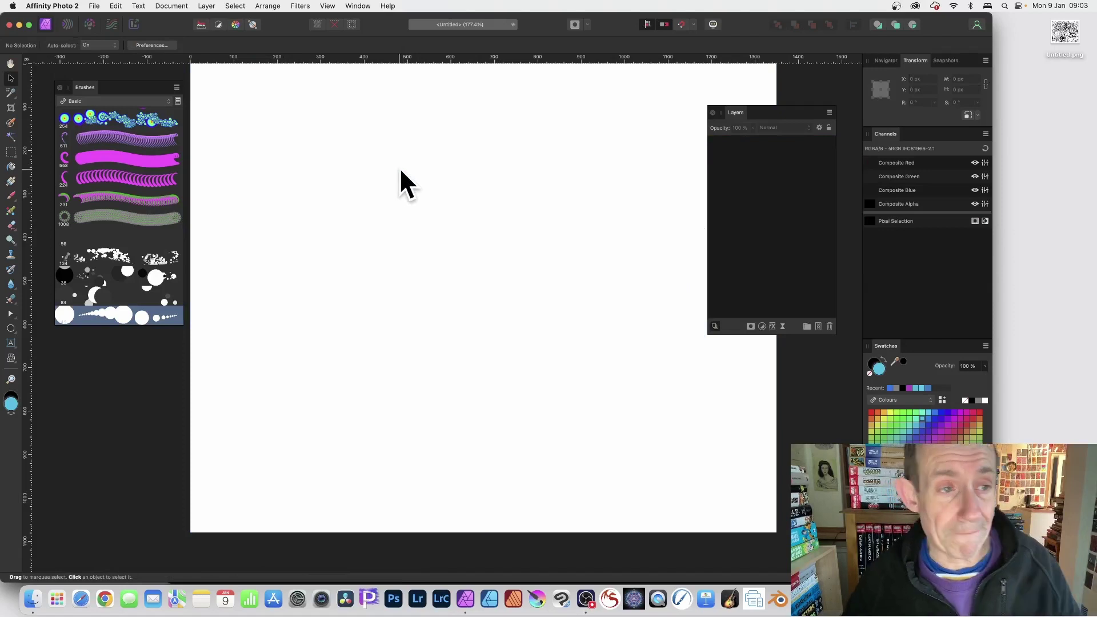
click(207, 6)
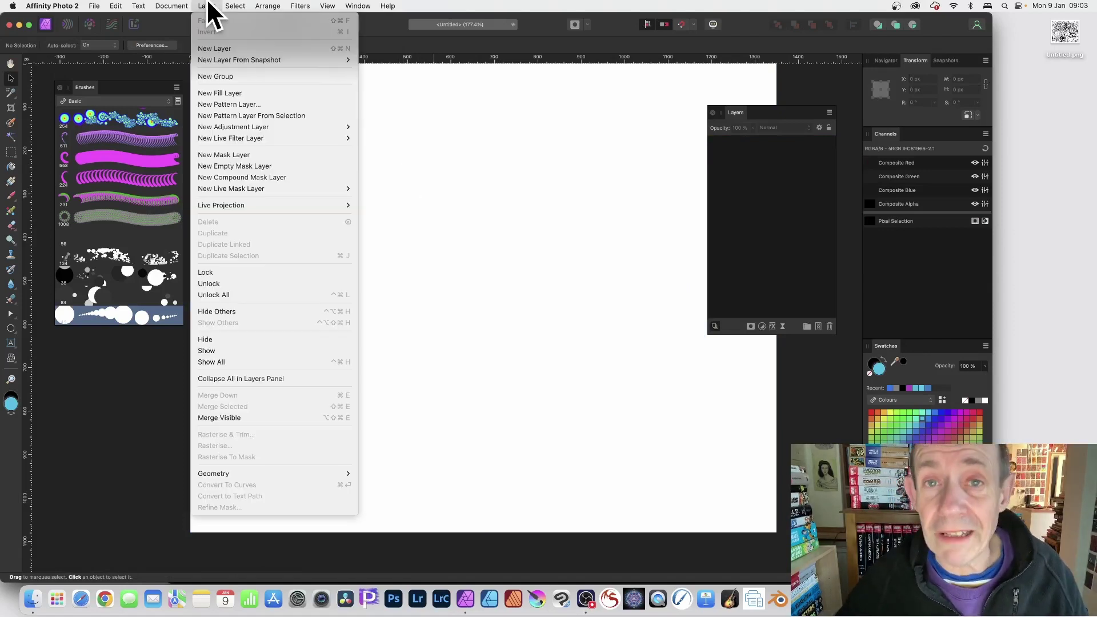
click(211, 47)
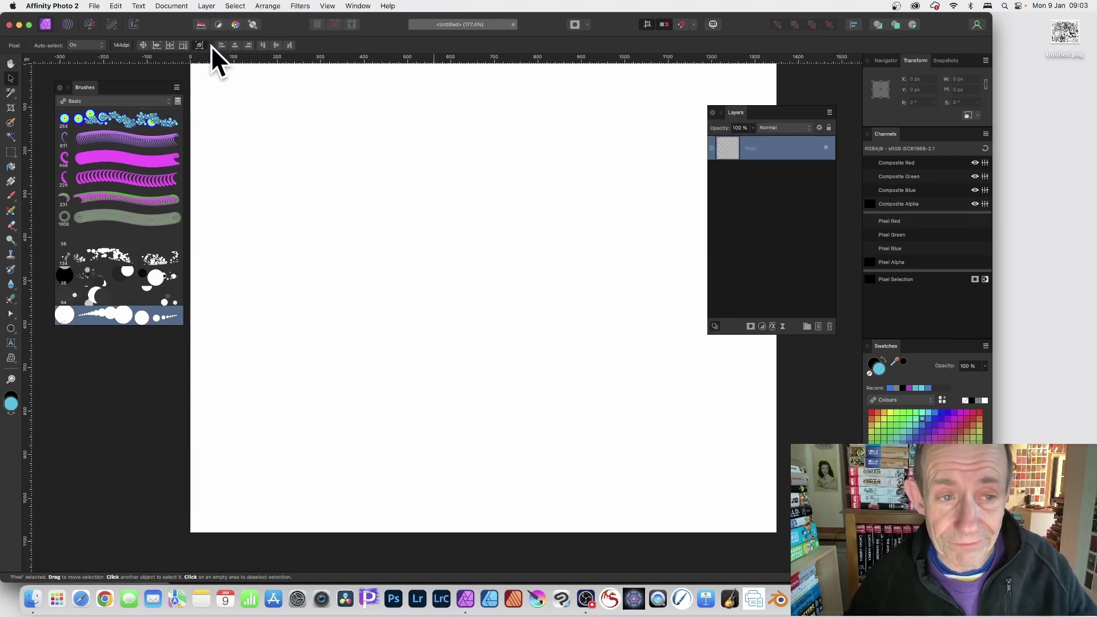
Fill the new pixel layer with solid white using Edit > Fill.
click(116, 7)
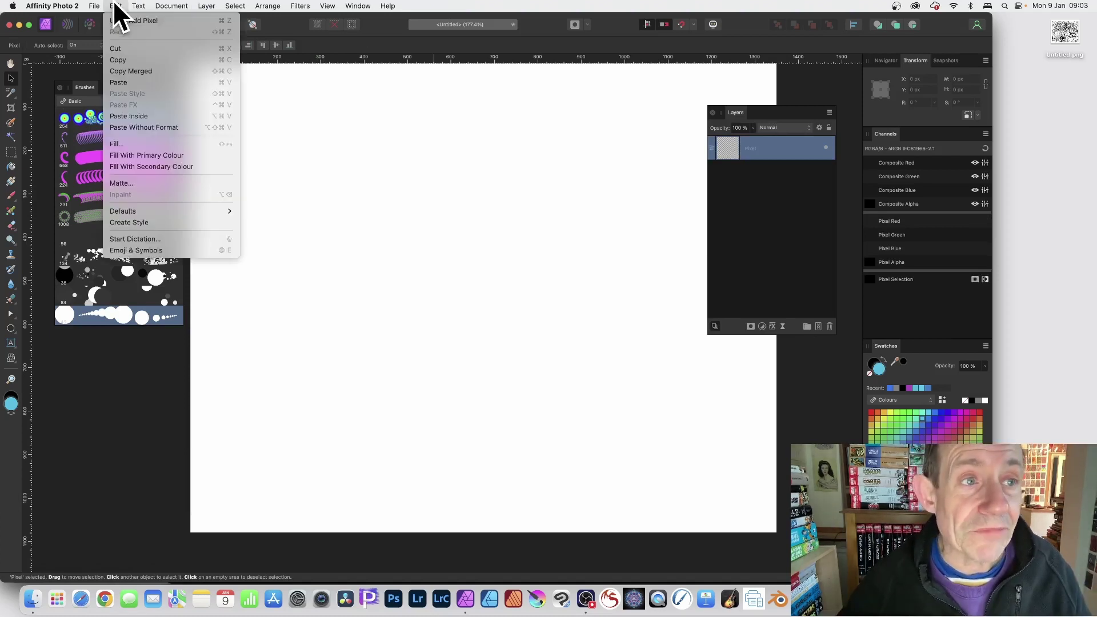
click(121, 143)
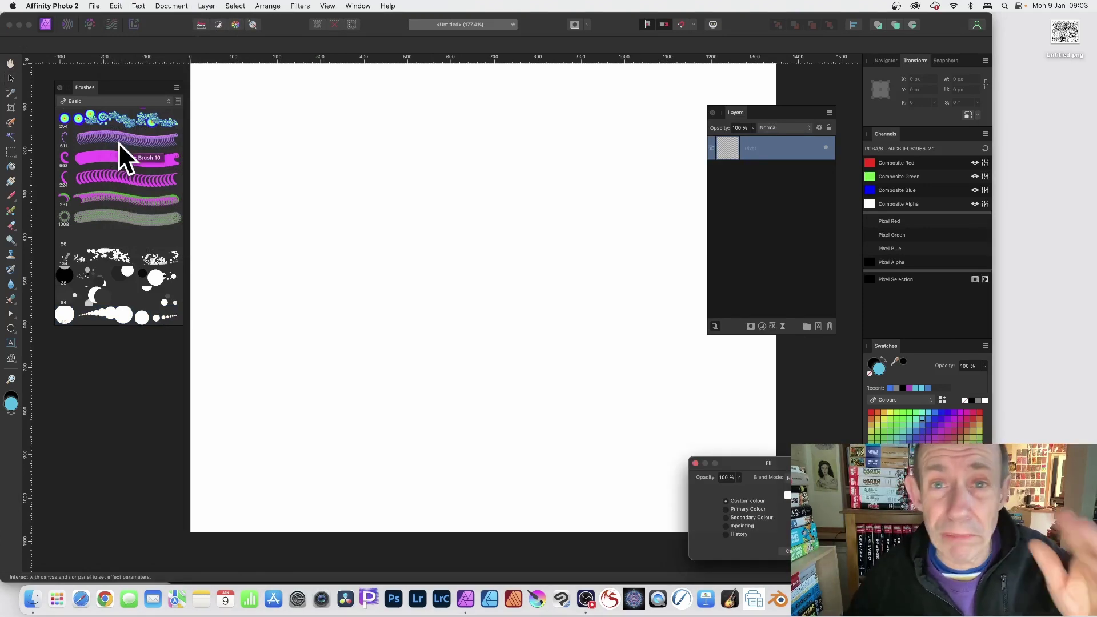
drag(772, 460, 551, 211)
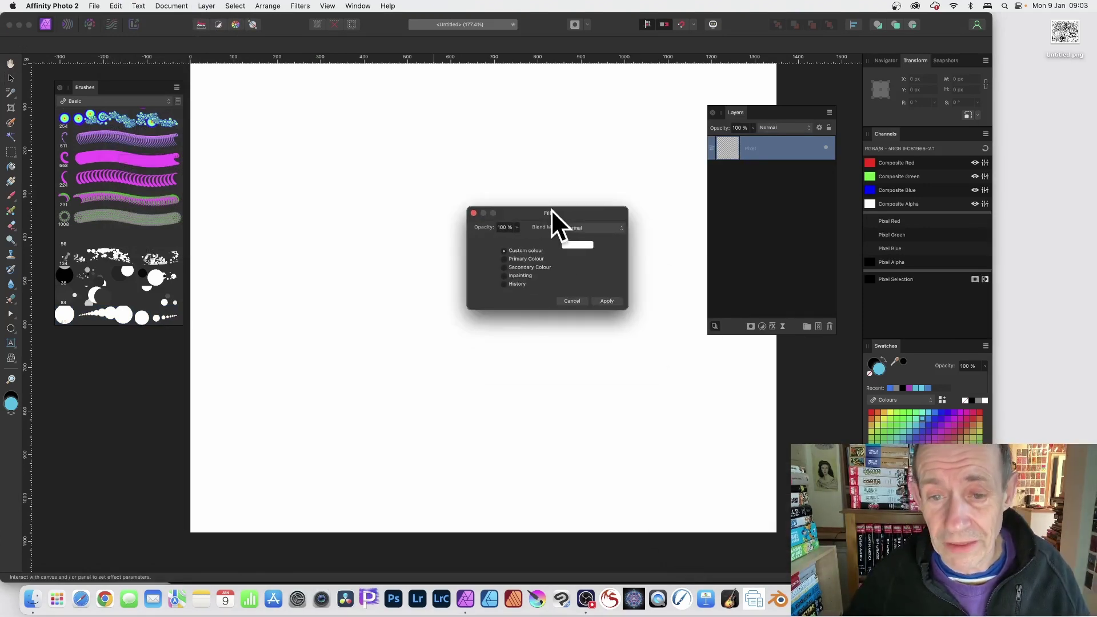
click(607, 301)
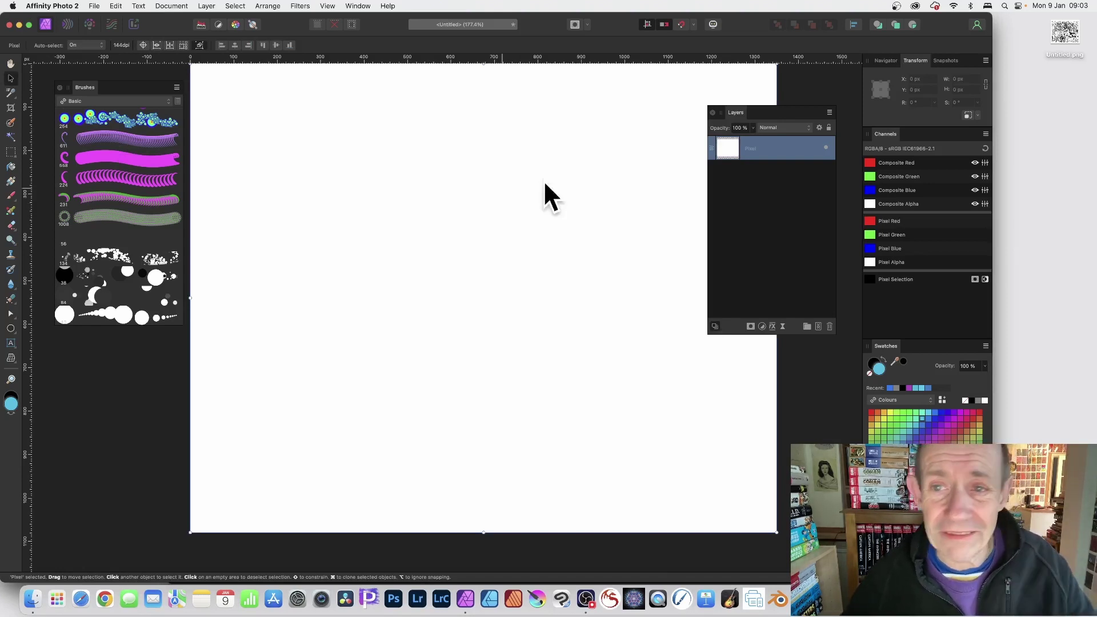
Add a new Pattern layer and switch to the Paint Brush tool.
click(206, 6)
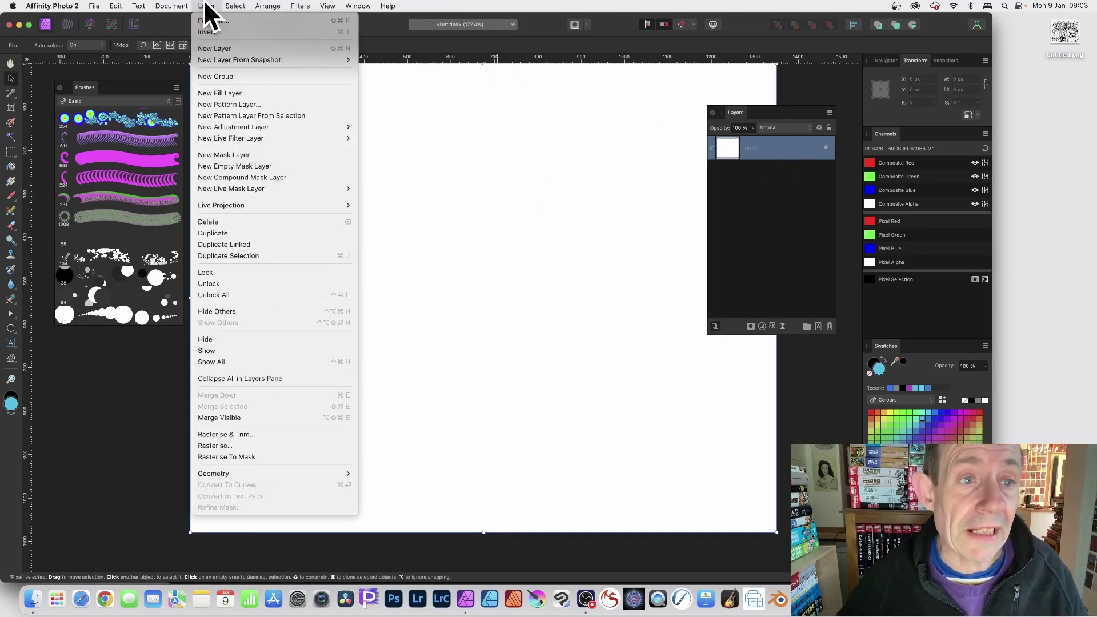
click(214, 116)
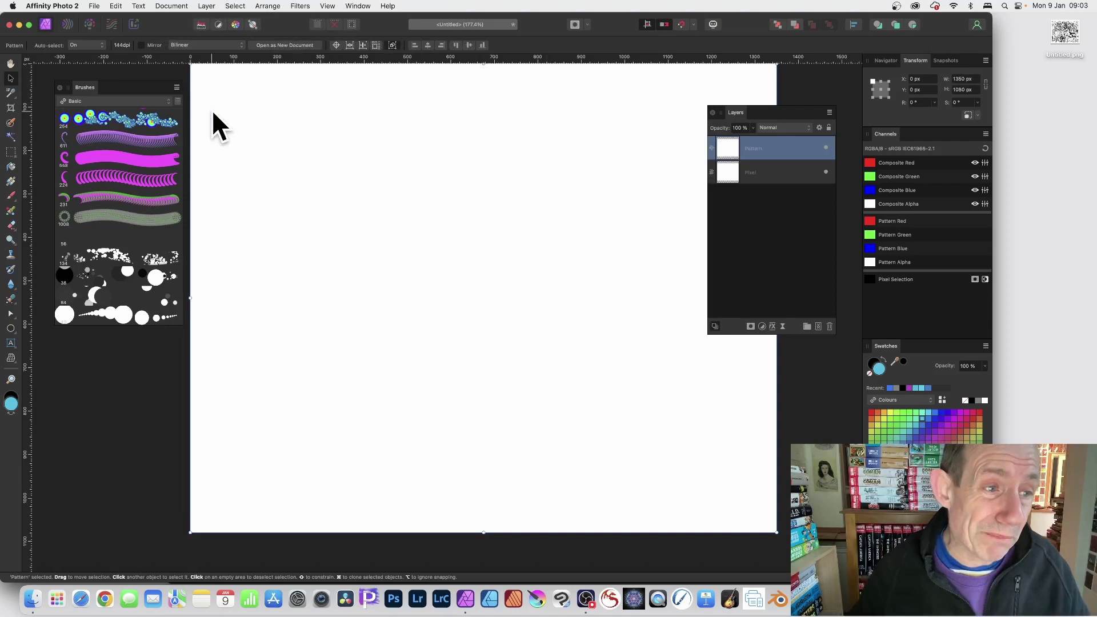
click(10, 195)
Duplicate the 16 px round brush in the Basic brush category.
scroll(160, 136, up, 5)
scroll(160, 135, up, 8)
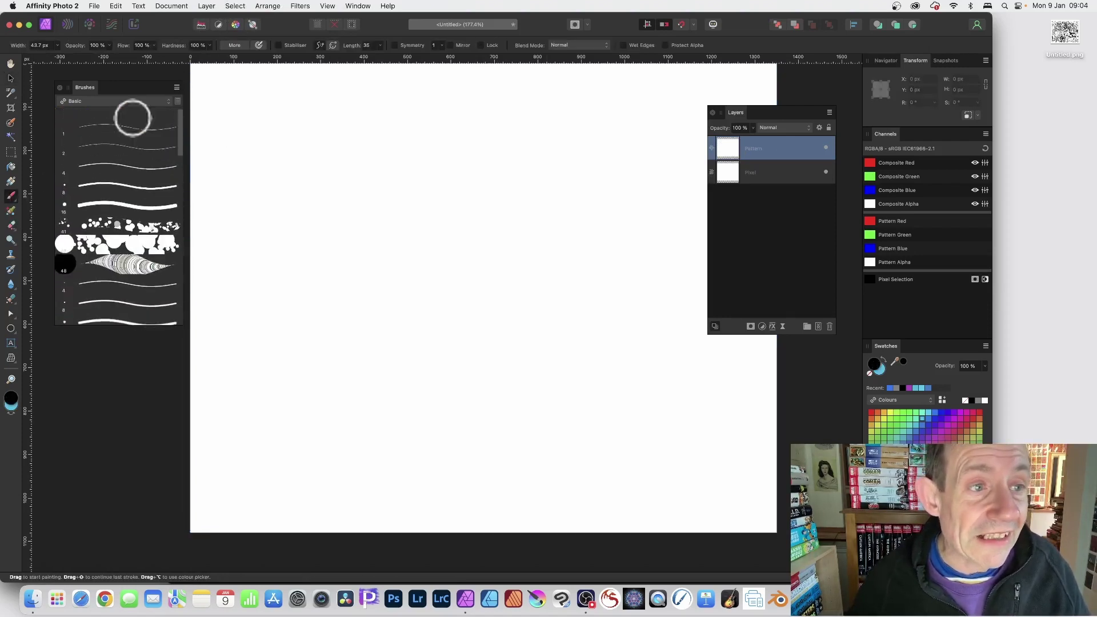
click(104, 196)
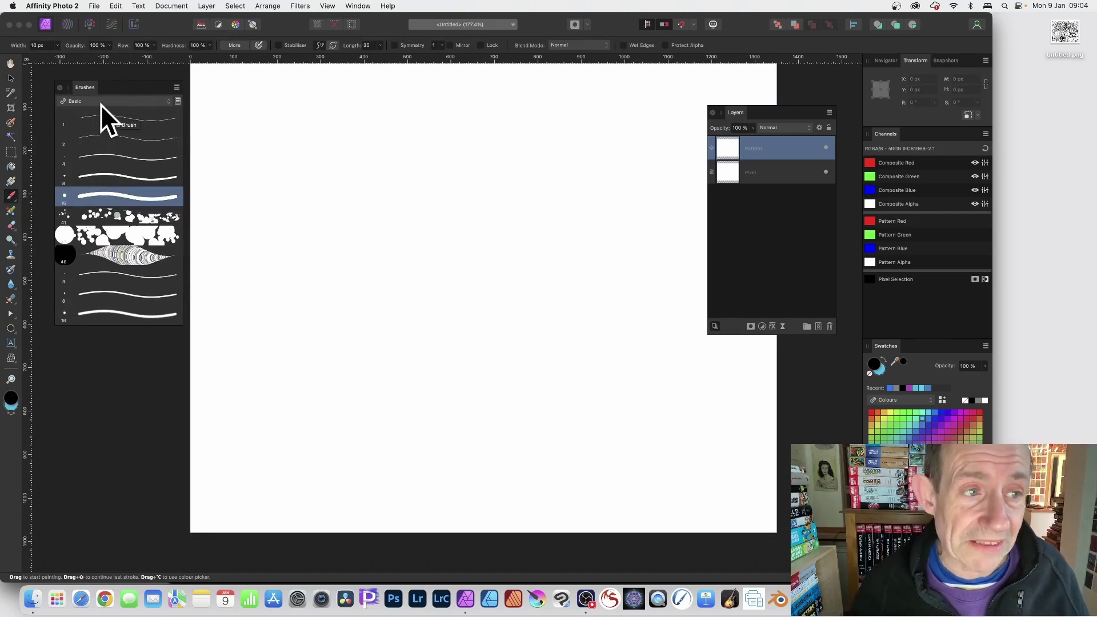
right_click(111, 194)
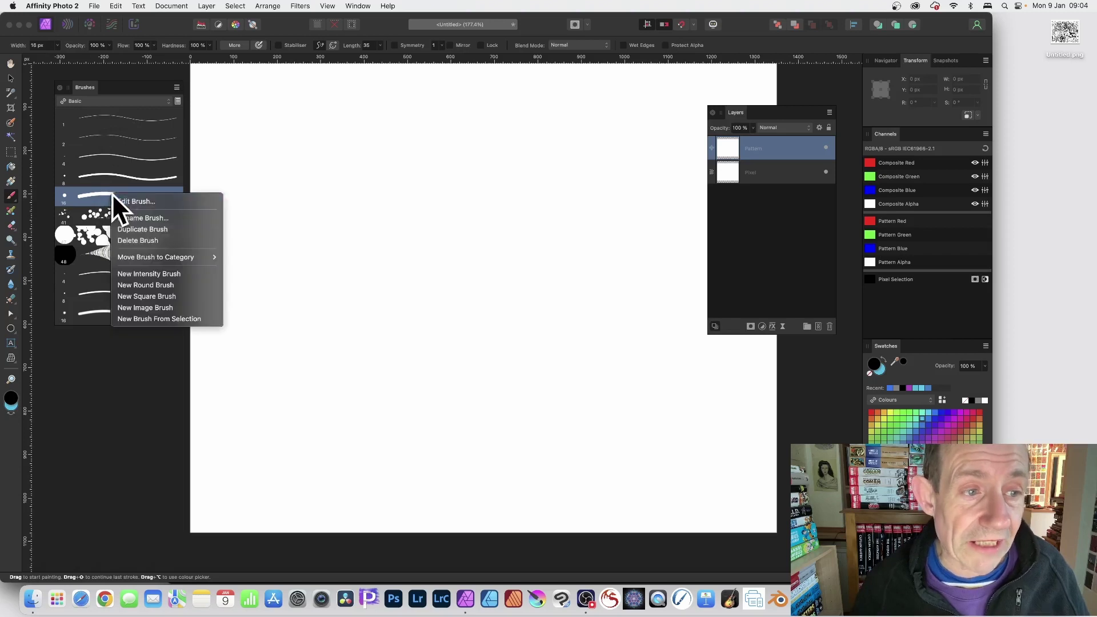
click(150, 228)
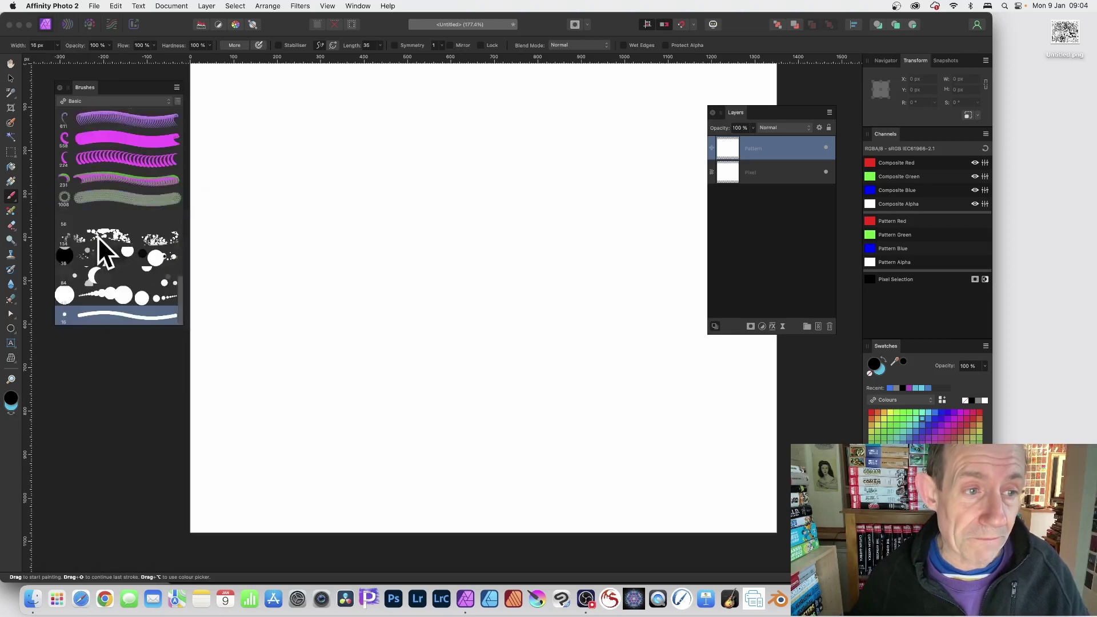
Give the copied brush a 40.5 px size and 84 % spacing.
double_click(108, 313)
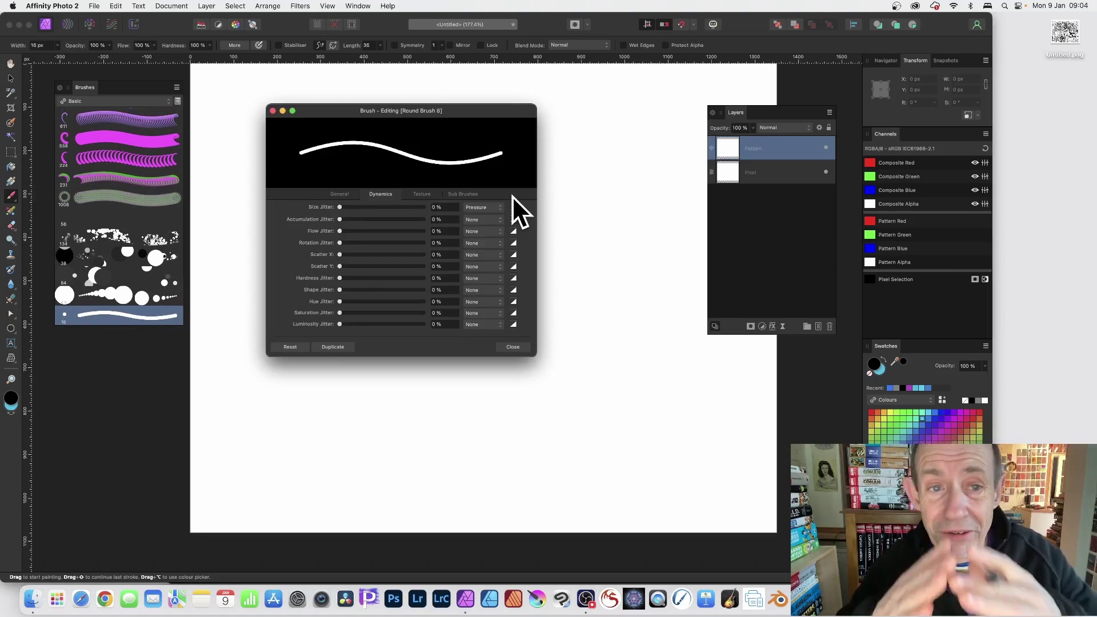
click(340, 194)
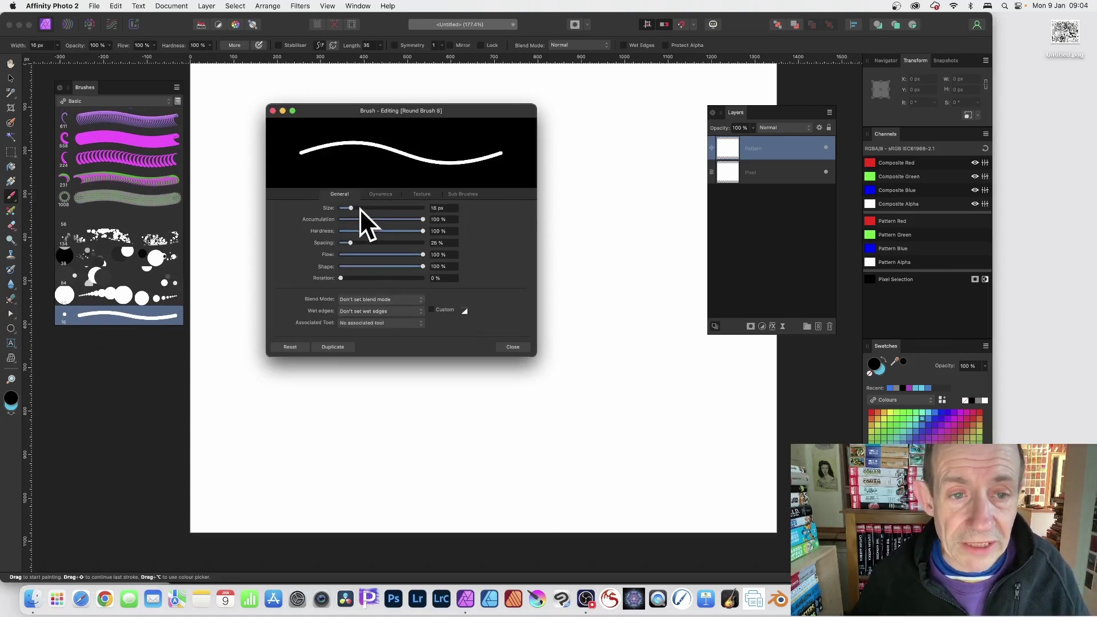
mouse_move(359, 208)
mouse_down()
mouse_move(368, 208)
mouse_move(354, 240)
mouse_move(375, 242)
mouse_up()
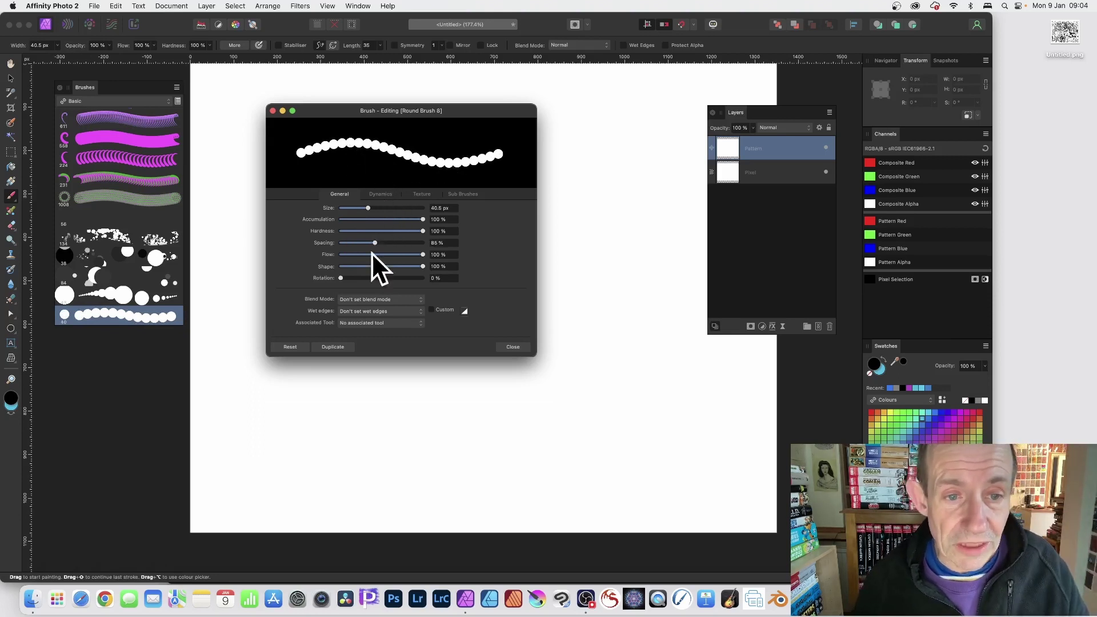
drag(376, 242, 379, 242)
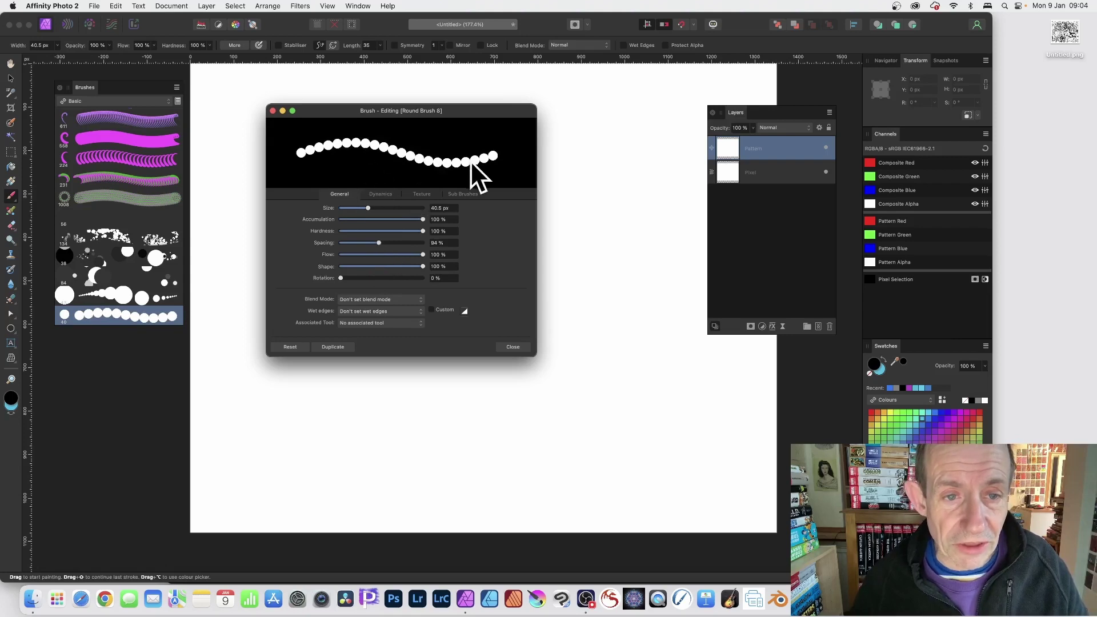
click(378, 194)
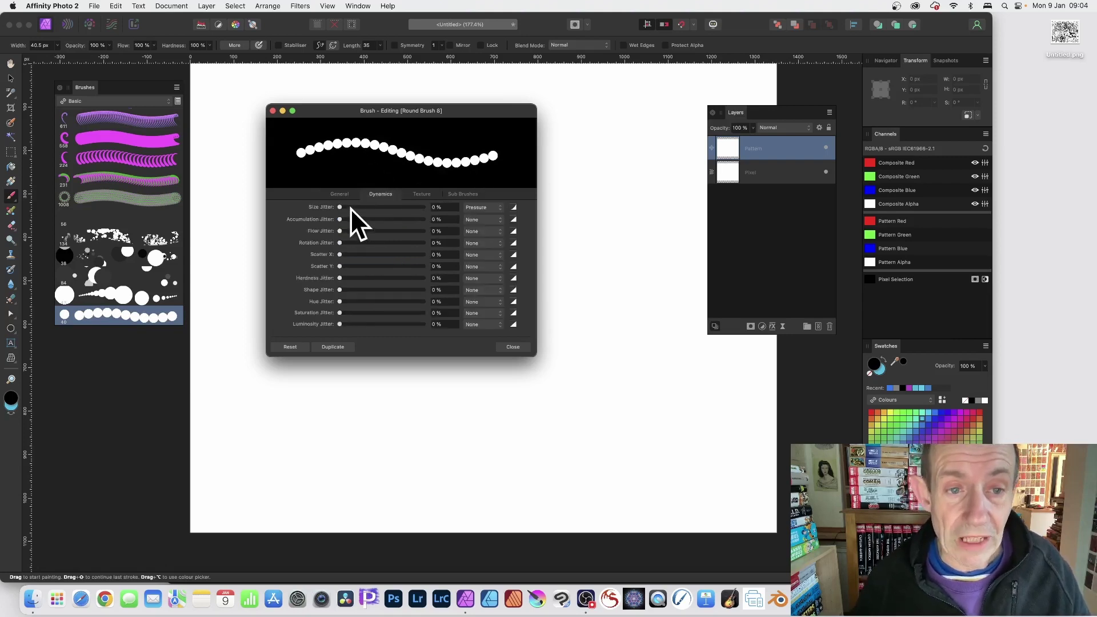
Set the brush's size jitter to 91 %, keeping pressure as its controller.
drag(351, 208, 380, 206)
click(417, 207)
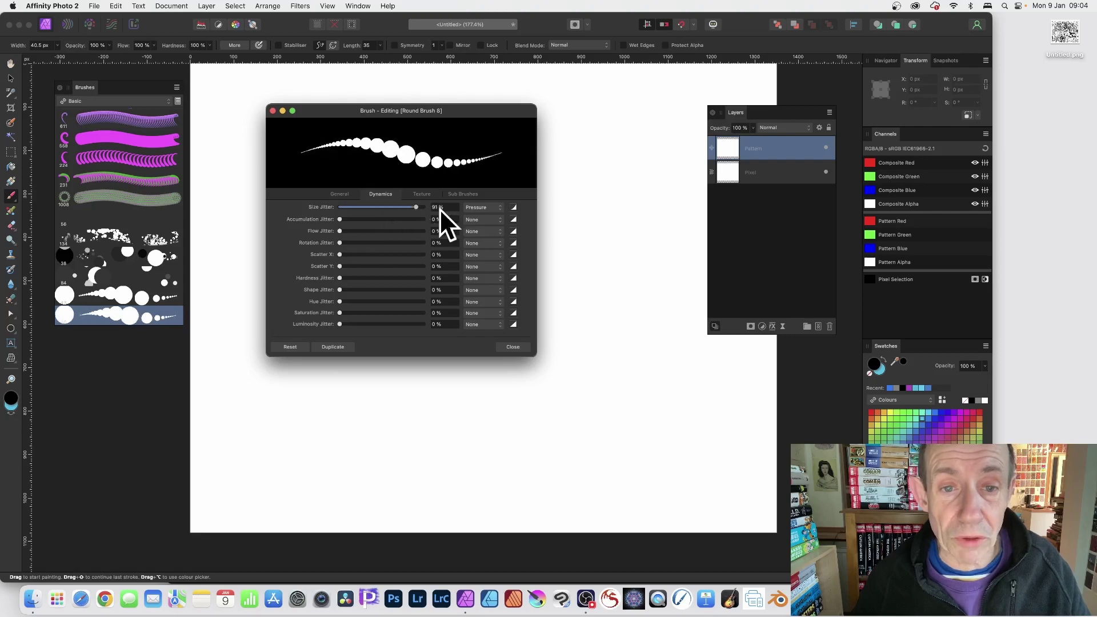
click(485, 208)
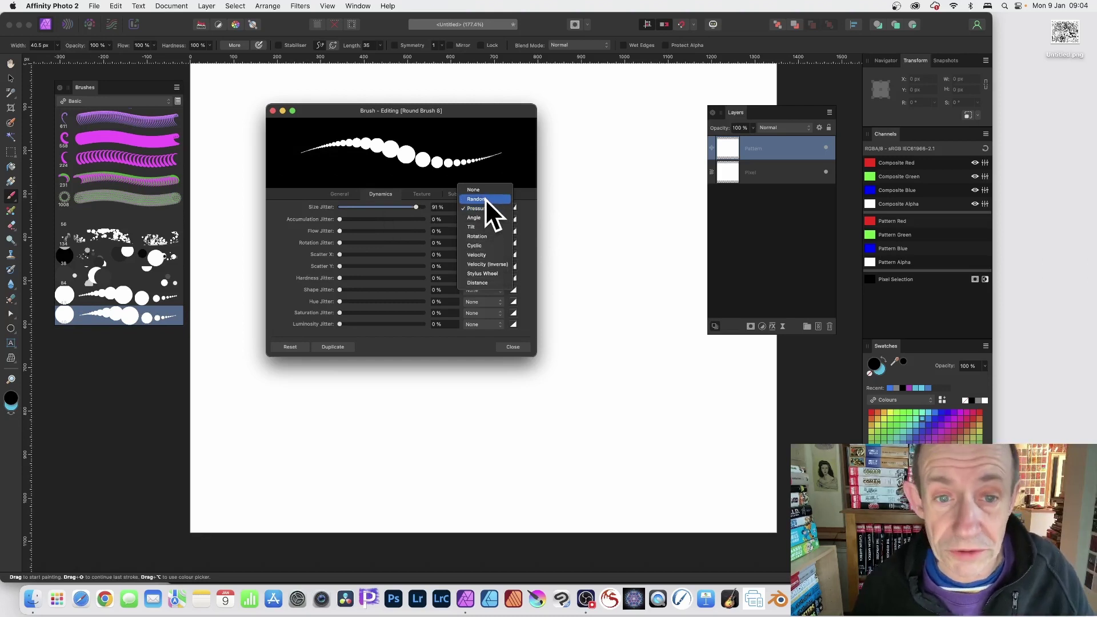
click(482, 208)
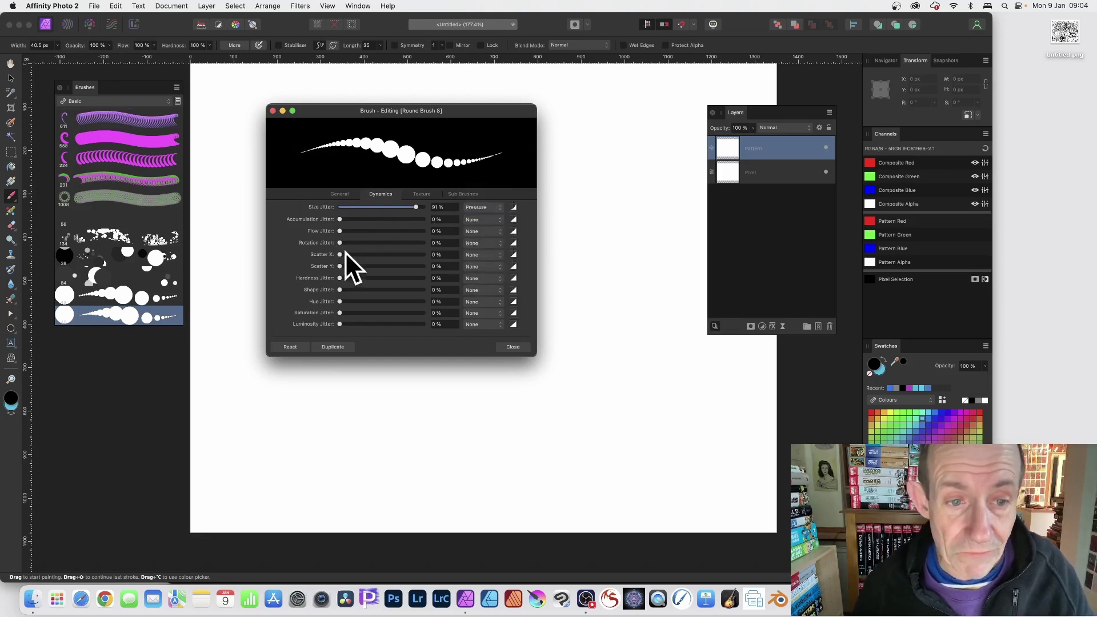
Add 748 % X and 788 % Y scatter plus 83 % luminosity jitter, then close the editor.
drag(345, 252, 402, 252)
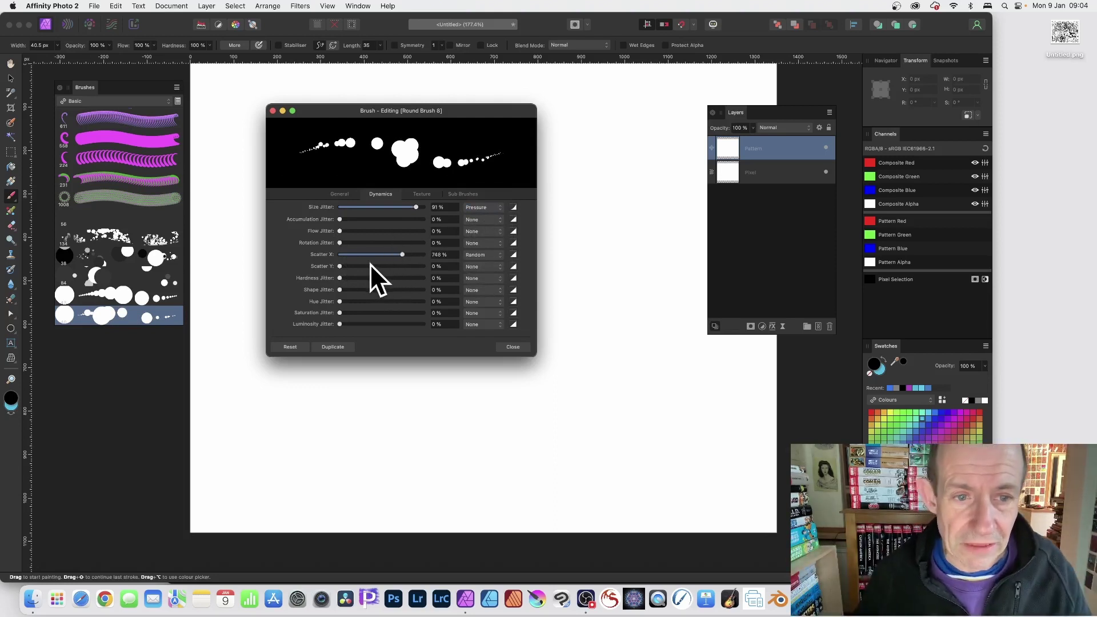
drag(370, 265, 405, 266)
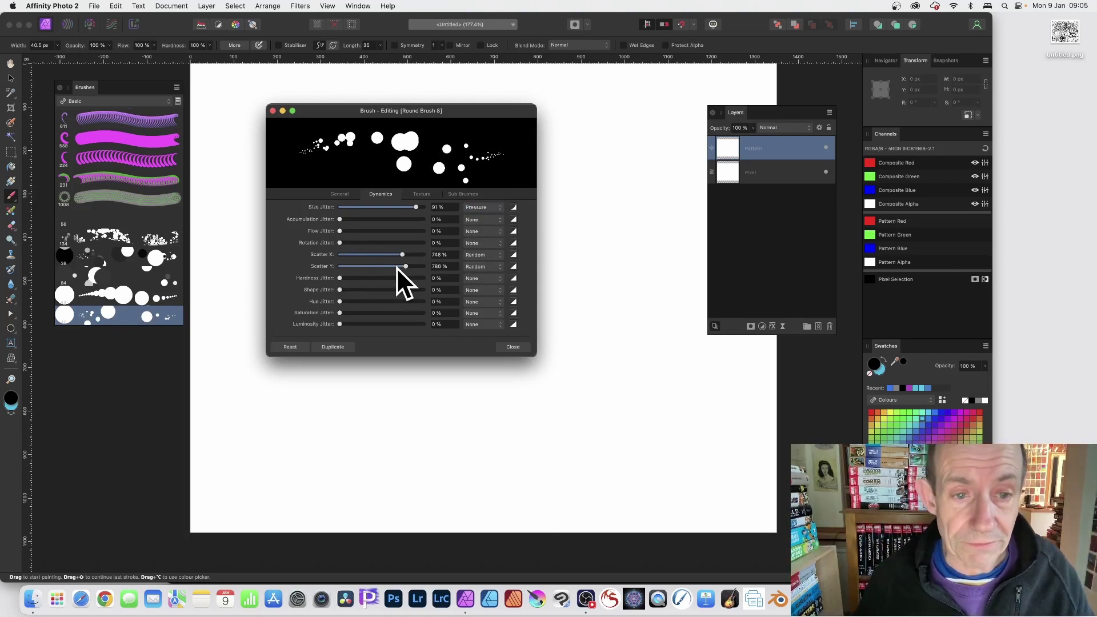
drag(350, 324, 410, 324)
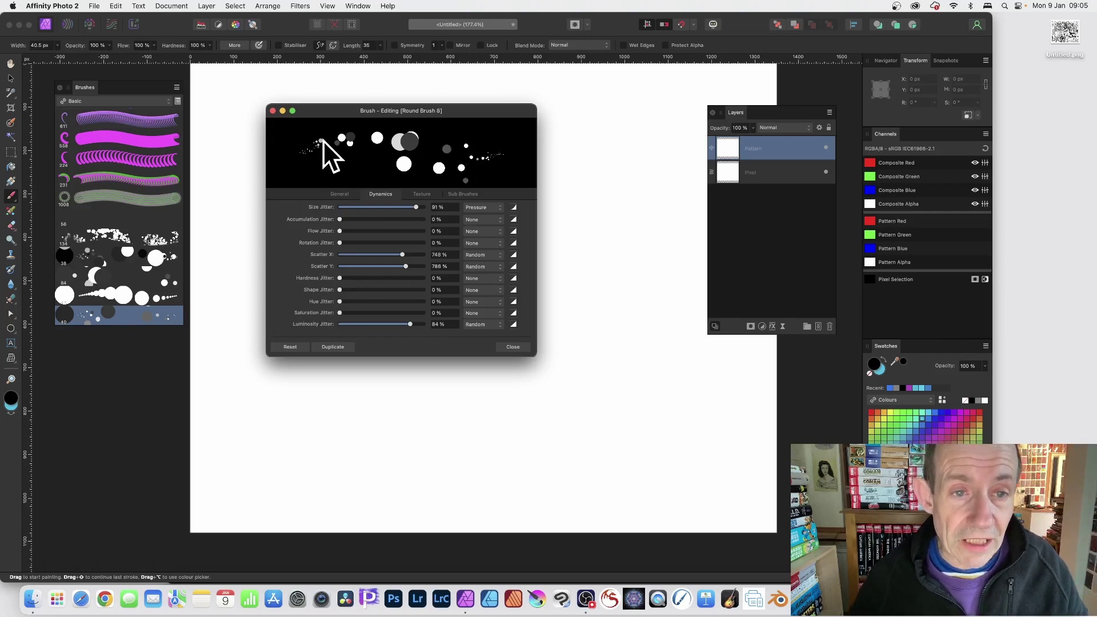
click(514, 345)
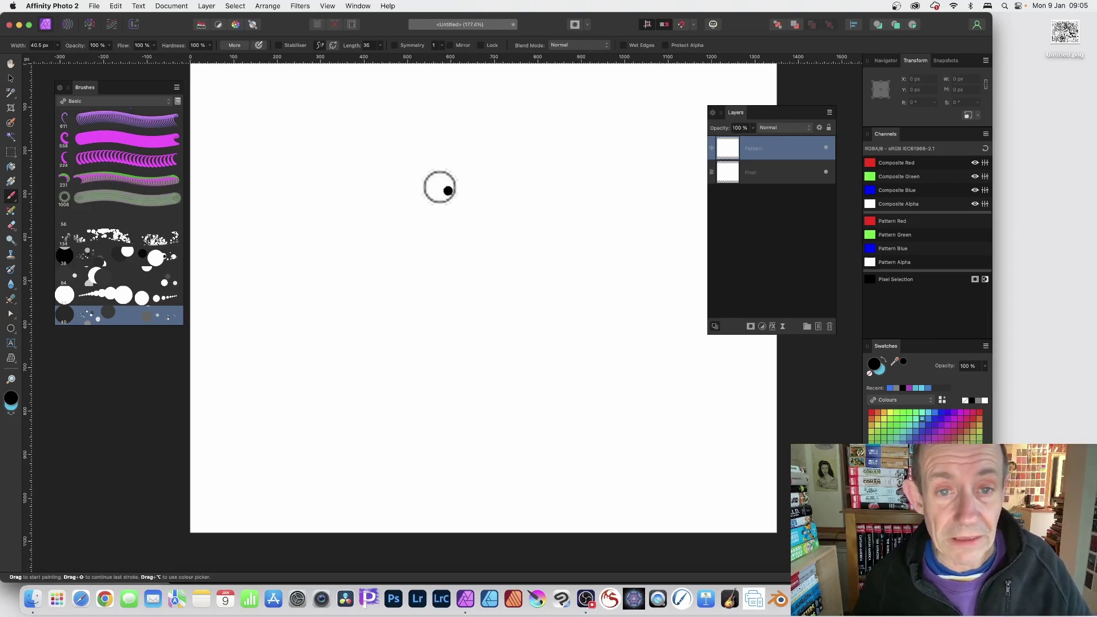
Paint scattered dot strokes over the Pattern layer, undoing the first, until the canvas is covered.
mouse_move(375, 172)
mouse_down()
mouse_move(396, 141)
mouse_move(488, 192)
mouse_move(477, 150)
mouse_move(616, 120)
mouse_move(729, 128)
mouse_move(727, 86)
mouse_move(603, 220)
mouse_move(488, 313)
mouse_move(681, 337)
mouse_move(702, 466)
mouse_move(753, 445)
mouse_move(437, 331)
mouse_move(328, 383)
mouse_move(342, 356)
mouse_move(234, 159)
mouse_move(227, 405)
mouse_move(216, 323)
mouse_move(310, 331)
mouse_up()
key(super+z)
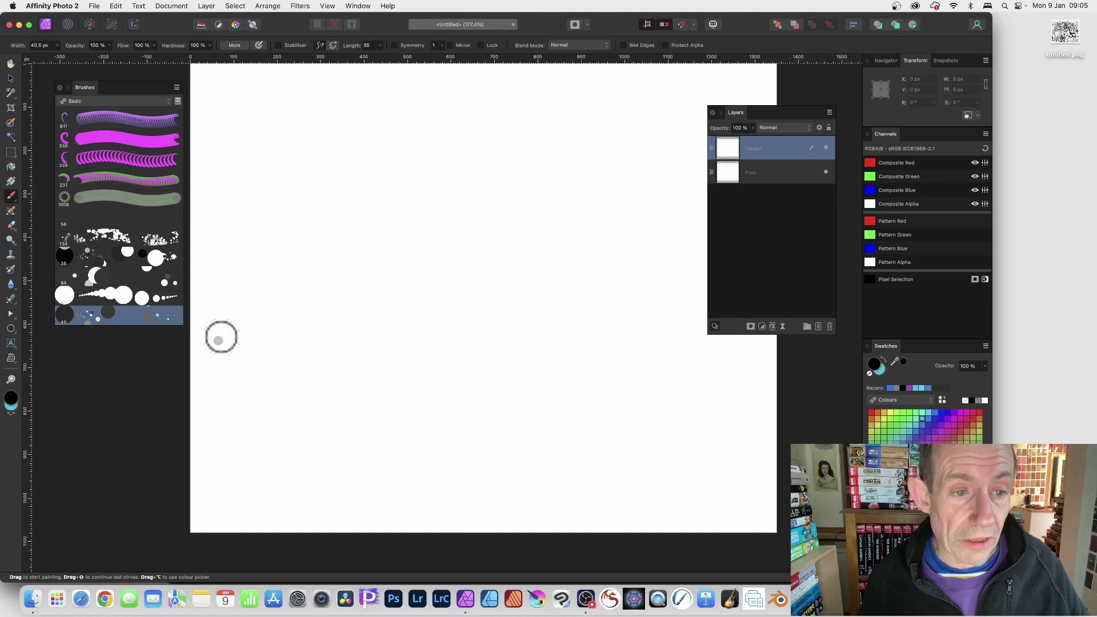
mouse_move(221, 335)
mouse_down()
mouse_move(159, 353)
mouse_move(199, 368)
mouse_move(128, 387)
mouse_move(254, 355)
mouse_move(191, 436)
mouse_move(317, 345)
mouse_move(189, 111)
mouse_move(240, 117)
mouse_move(216, 52)
mouse_move(350, 105)
mouse_move(476, 65)
mouse_move(497, 192)
mouse_move(603, 405)
mouse_move(589, 482)
mouse_move(363, 283)
mouse_move(407, 471)
mouse_move(308, 128)
mouse_move(393, 270)
mouse_move(626, 103)
mouse_move(716, 76)
mouse_move(594, 182)
mouse_move(605, 310)
mouse_move(677, 222)
mouse_move(645, 242)
mouse_move(720, 485)
mouse_move(734, 459)
mouse_move(581, 434)
mouse_move(527, 217)
mouse_move(379, 391)
mouse_move(293, 246)
mouse_move(299, 223)
mouse_move(297, 251)
mouse_move(340, 210)
mouse_move(308, 339)
mouse_move(228, 263)
mouse_move(268, 197)
mouse_move(449, 227)
mouse_move(527, 206)
mouse_move(568, 172)
mouse_move(544, 432)
mouse_move(444, 485)
mouse_move(317, 488)
mouse_move(328, 496)
mouse_move(256, 436)
mouse_move(386, 437)
mouse_move(645, 528)
mouse_move(743, 498)
mouse_move(548, 363)
mouse_move(550, 205)
mouse_move(576, 109)
mouse_move(599, 122)
mouse_move(697, 121)
mouse_up()
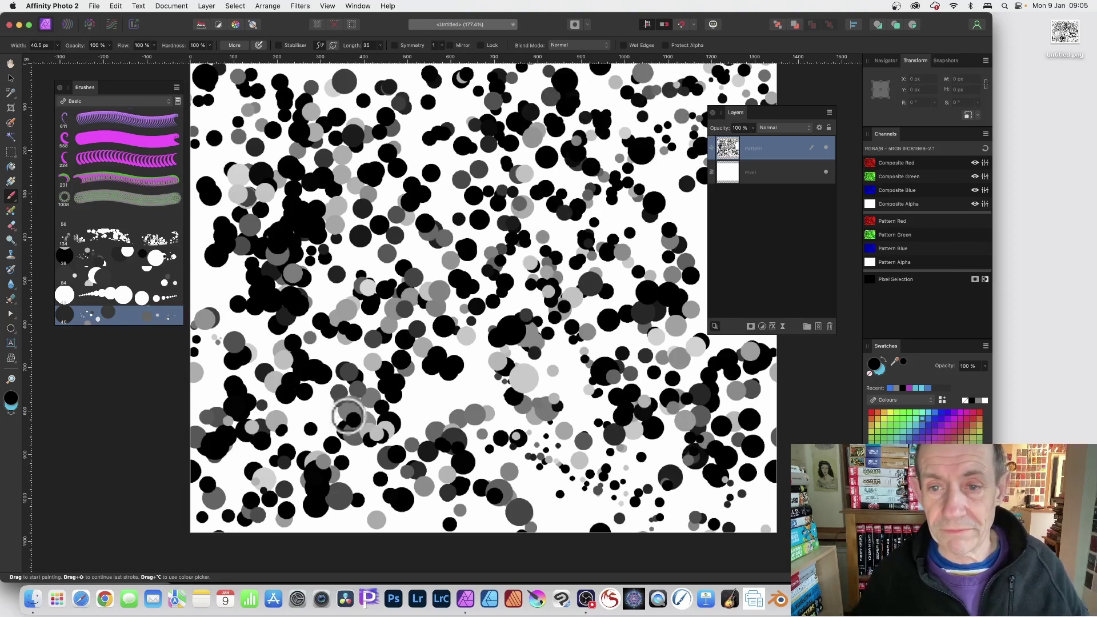
mouse_move(567, 240)
mouse_down()
mouse_move(735, 216)
mouse_move(599, 194)
mouse_up()
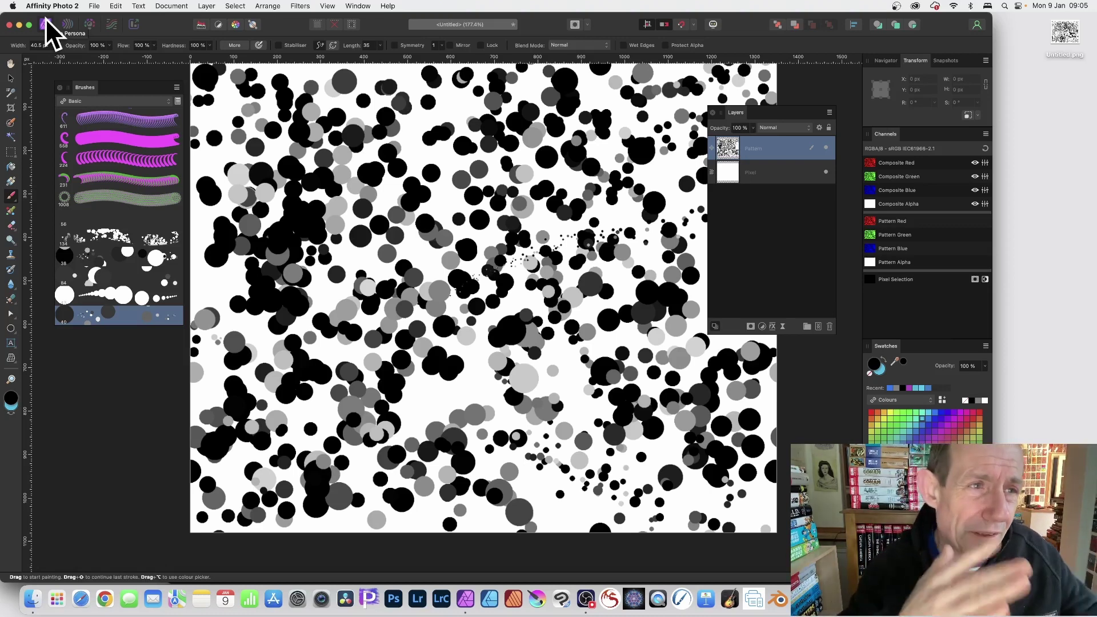
Export the dot pattern as PNG to Untitled.png on the Desktop, replacing the existing file.
click(94, 6)
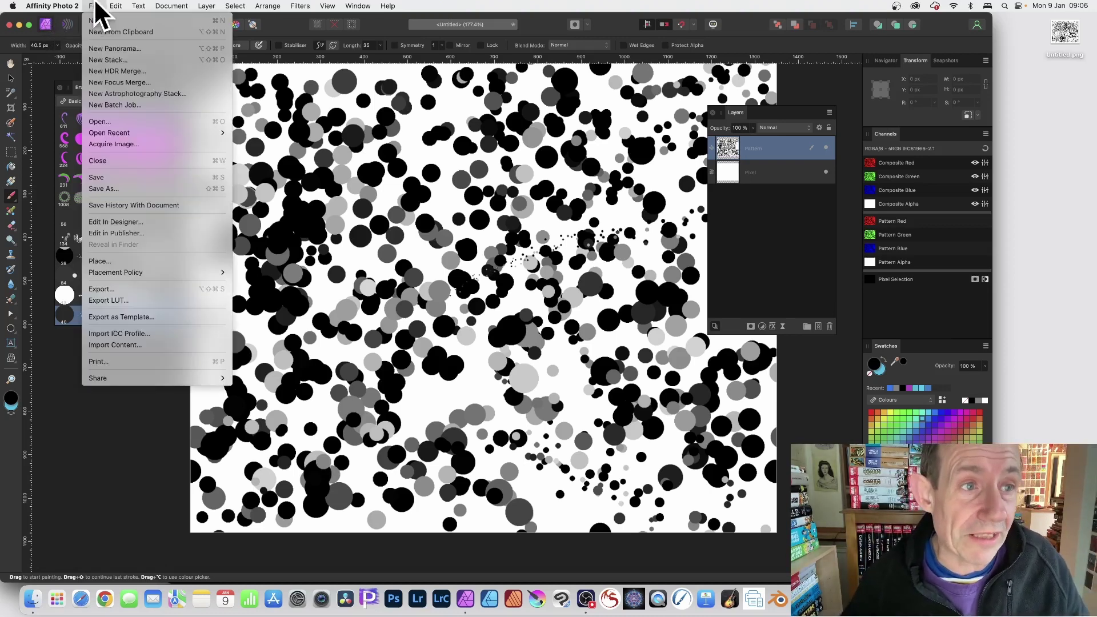
click(128, 289)
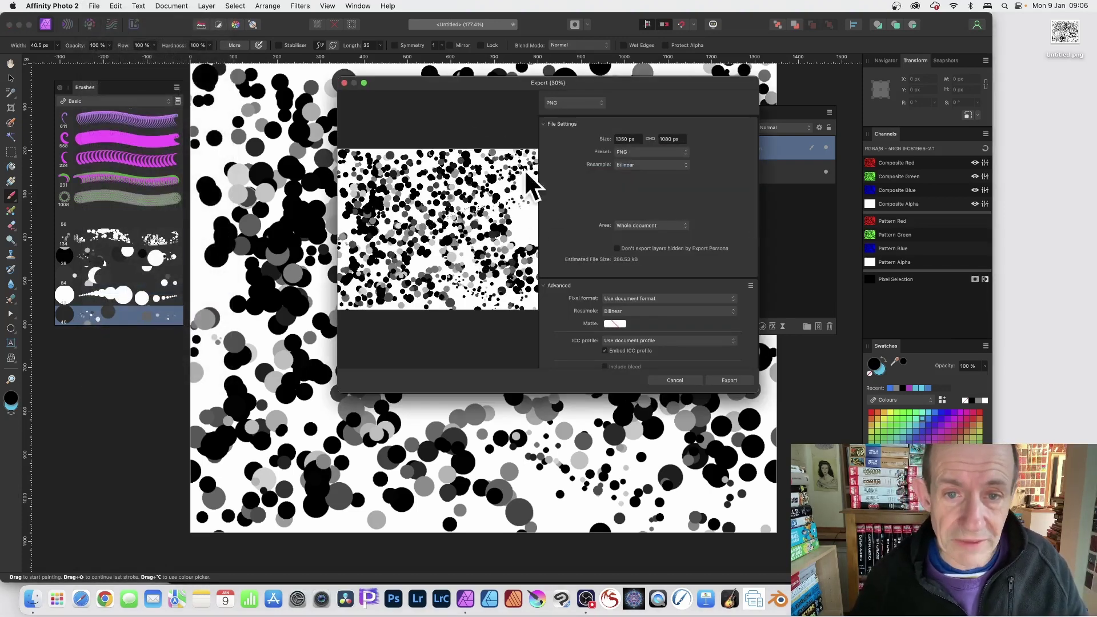
click(583, 104)
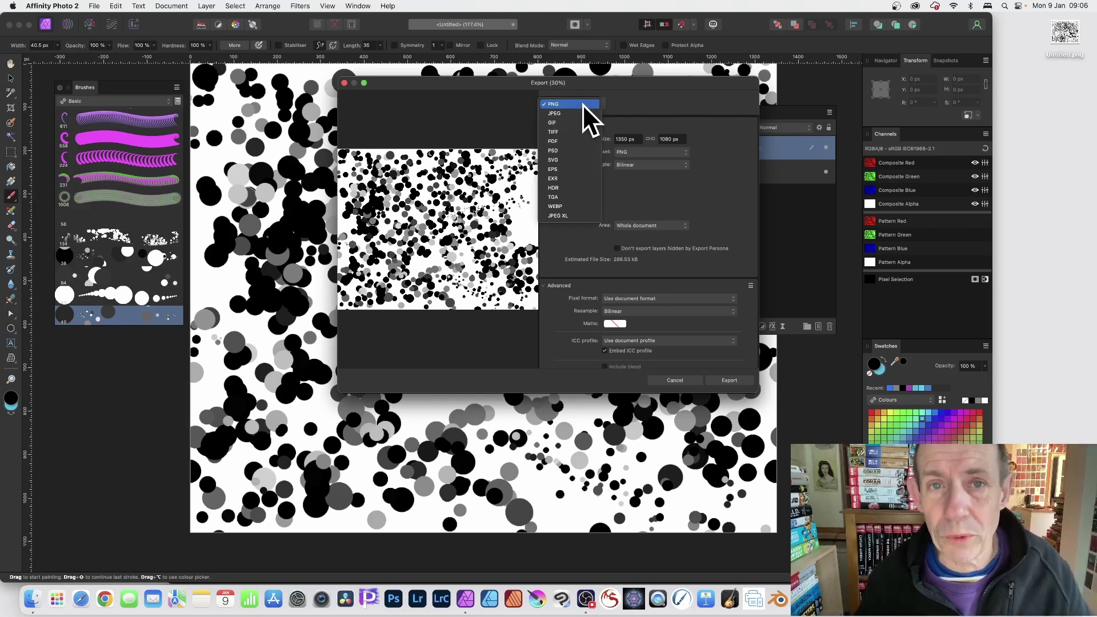
click(582, 104)
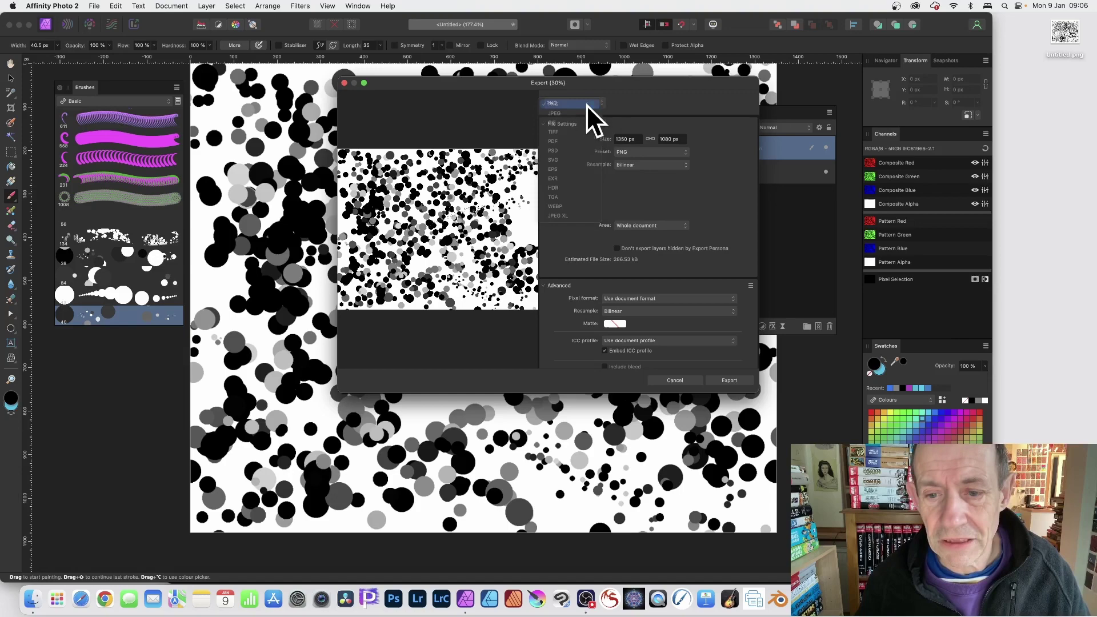
click(729, 380)
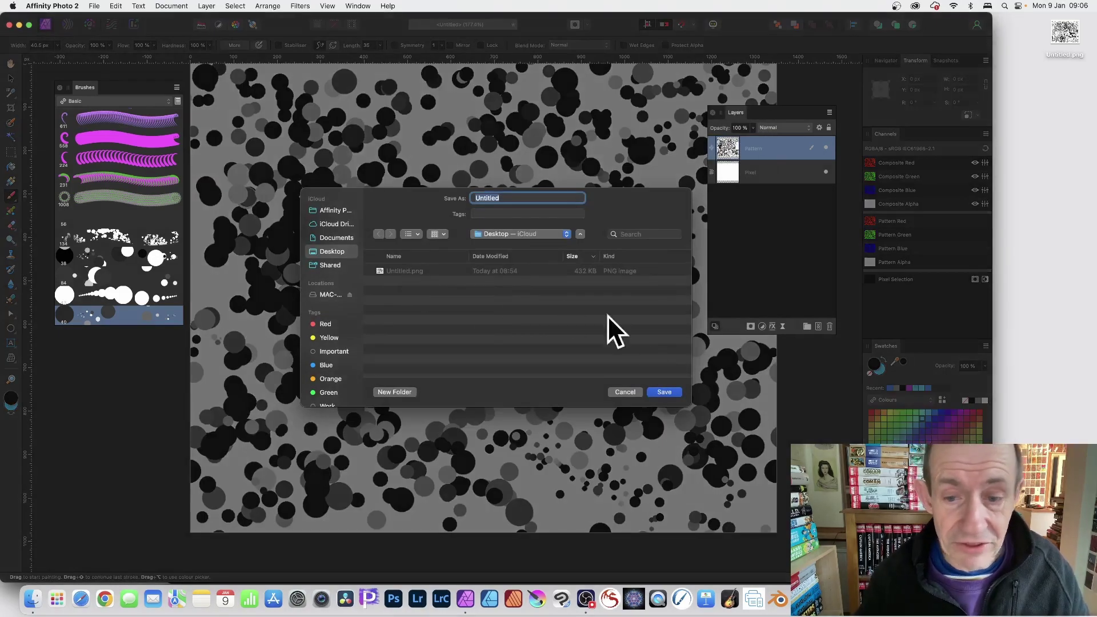
click(671, 391)
click(529, 343)
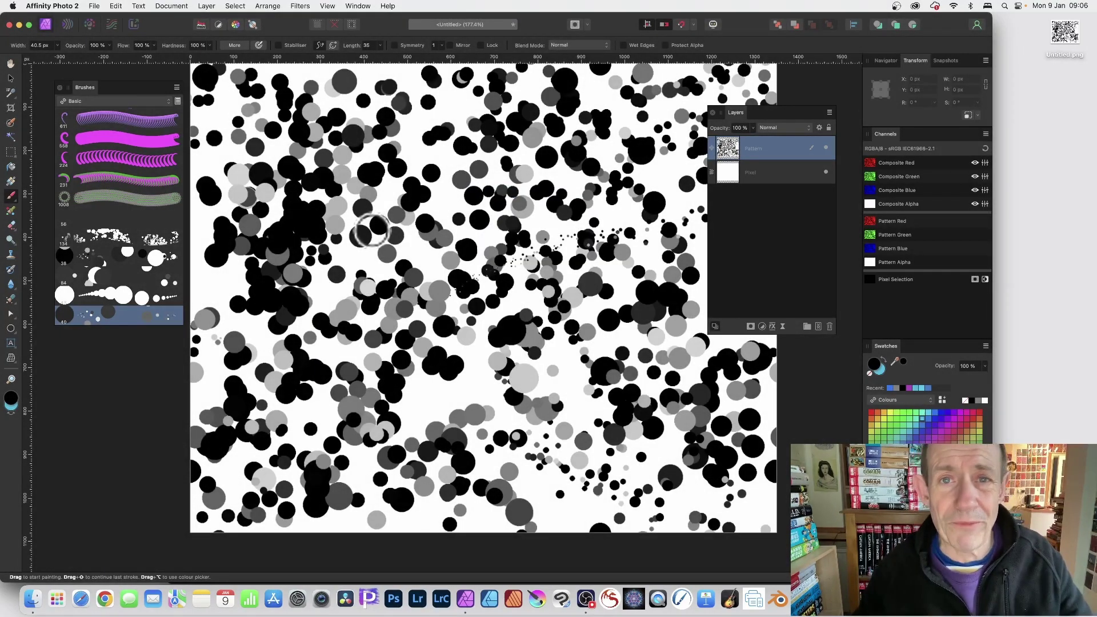
Delete the Pattern layer and undo a stray brush dot.
key(Delete)
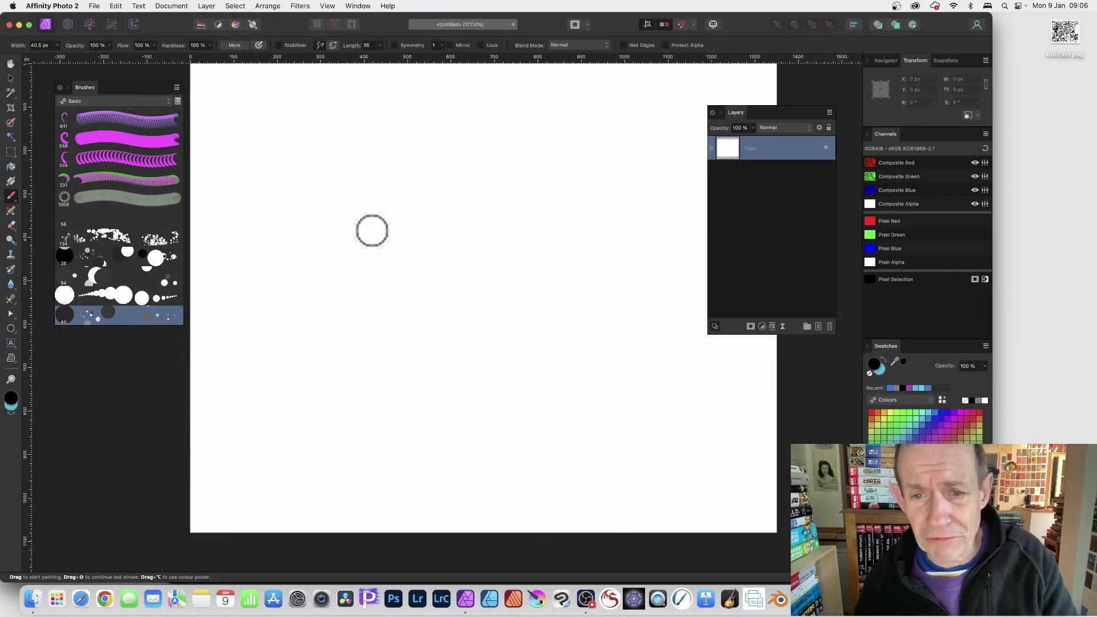
click(365, 208)
key(super+z)
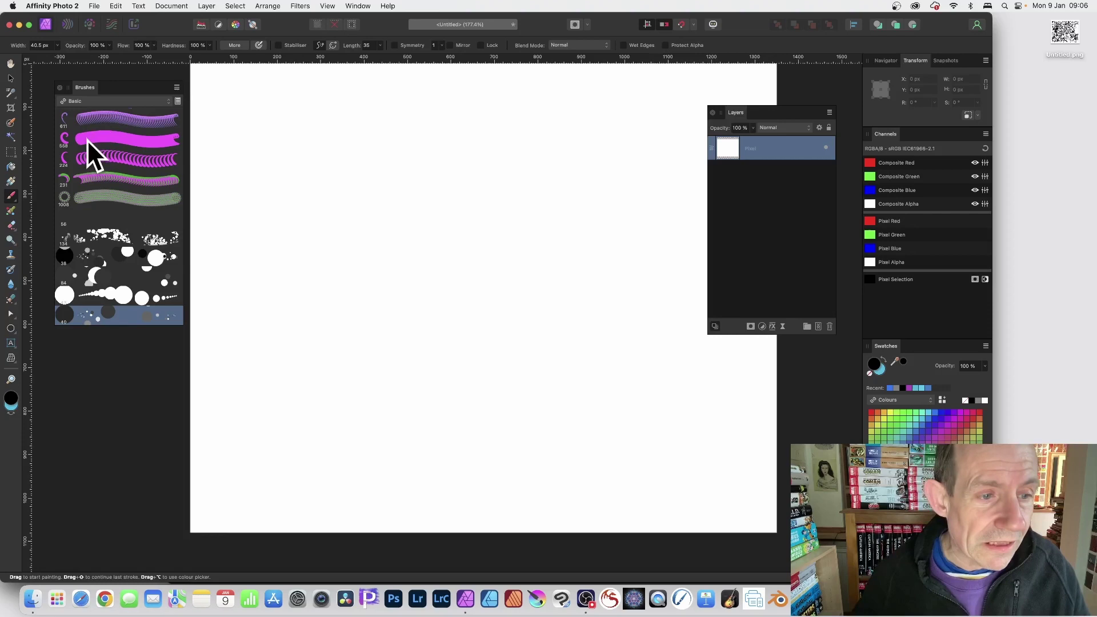
Select the 32 px round soft brush and create a duplicate of it.
scroll(106, 210, down, 15)
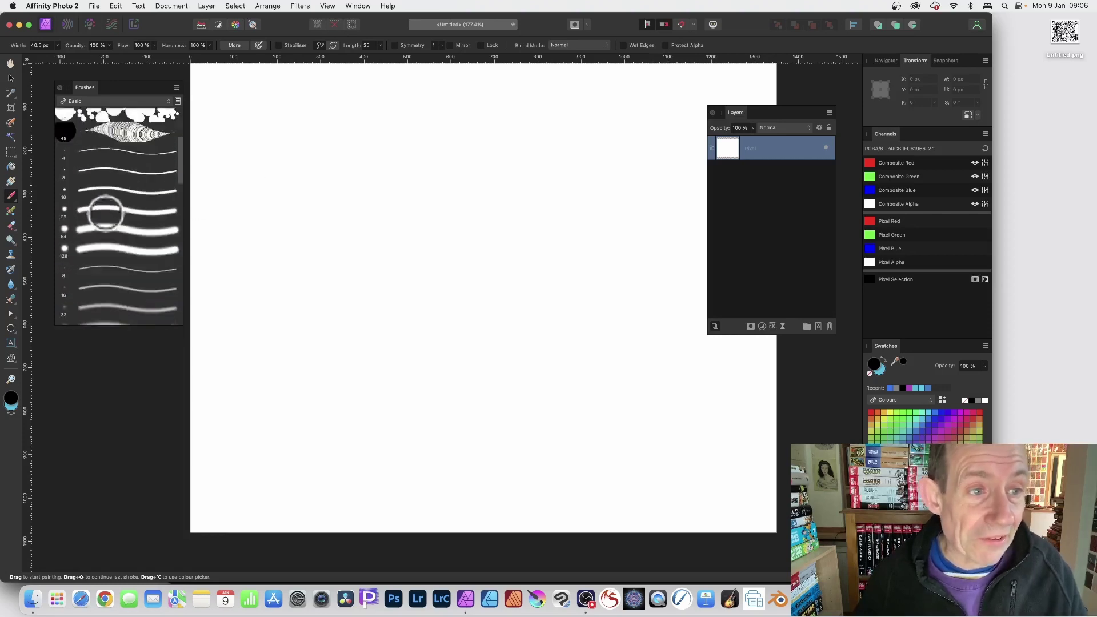
scroll(108, 209, down, 3)
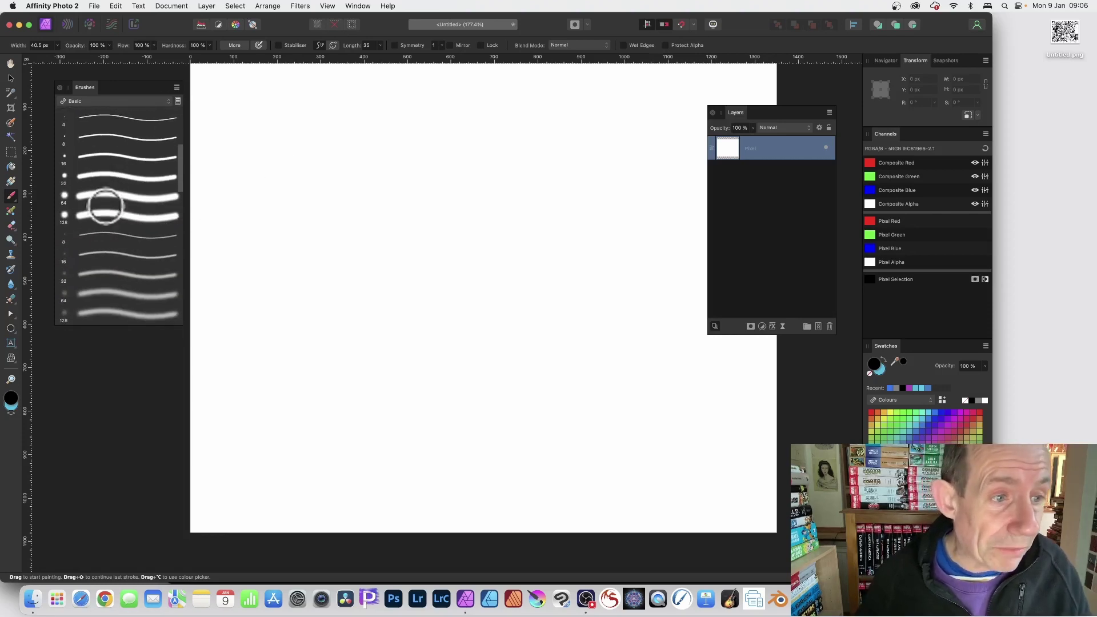
click(81, 175)
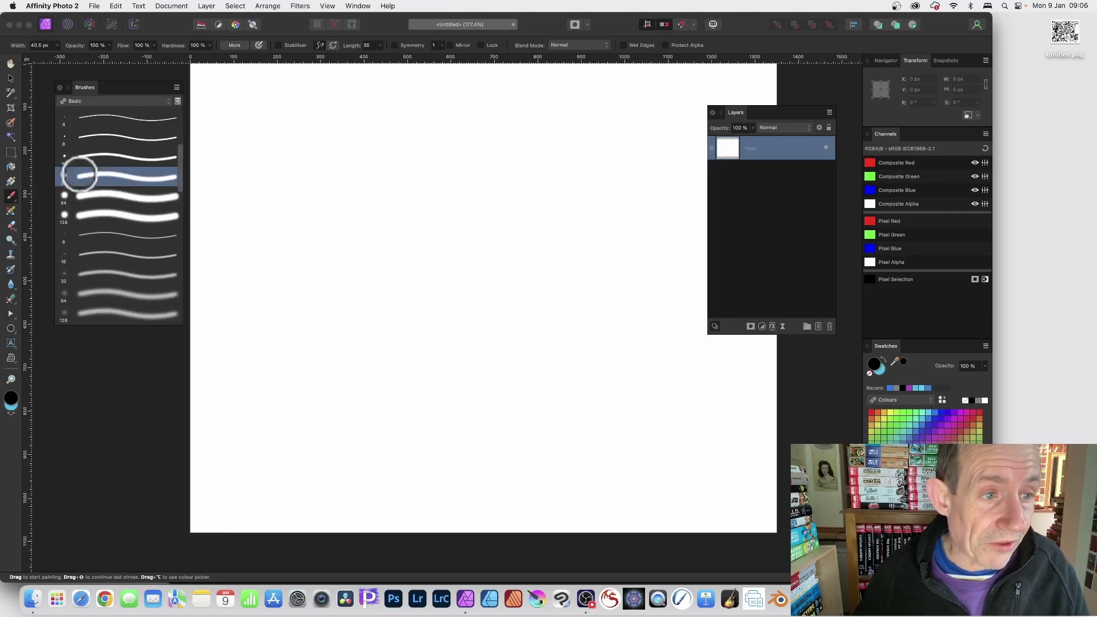
right_click(114, 173)
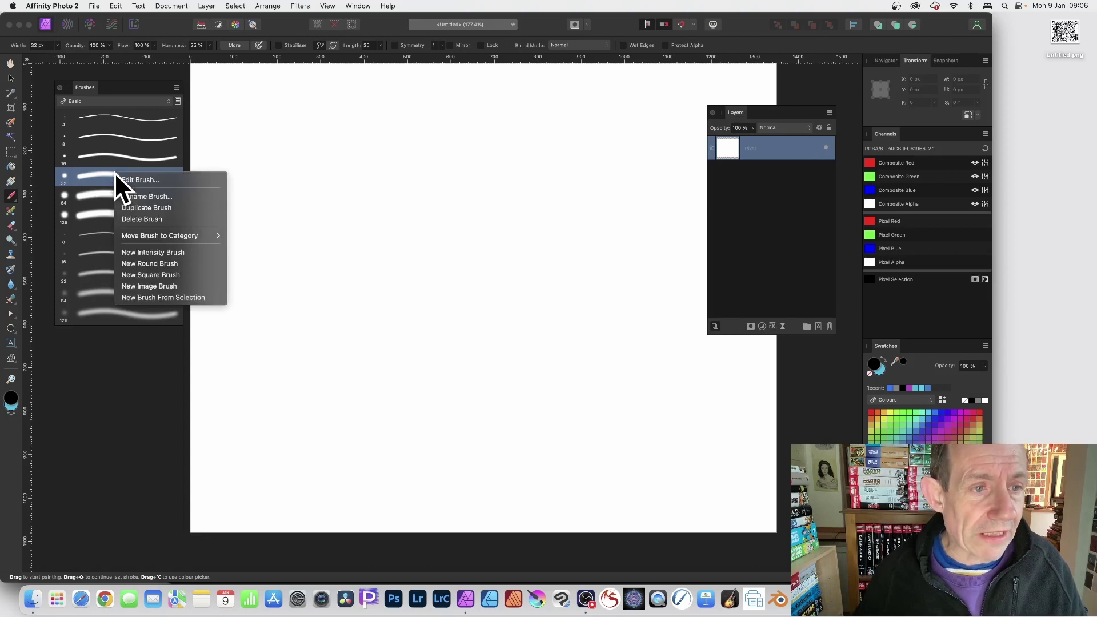
click(149, 207)
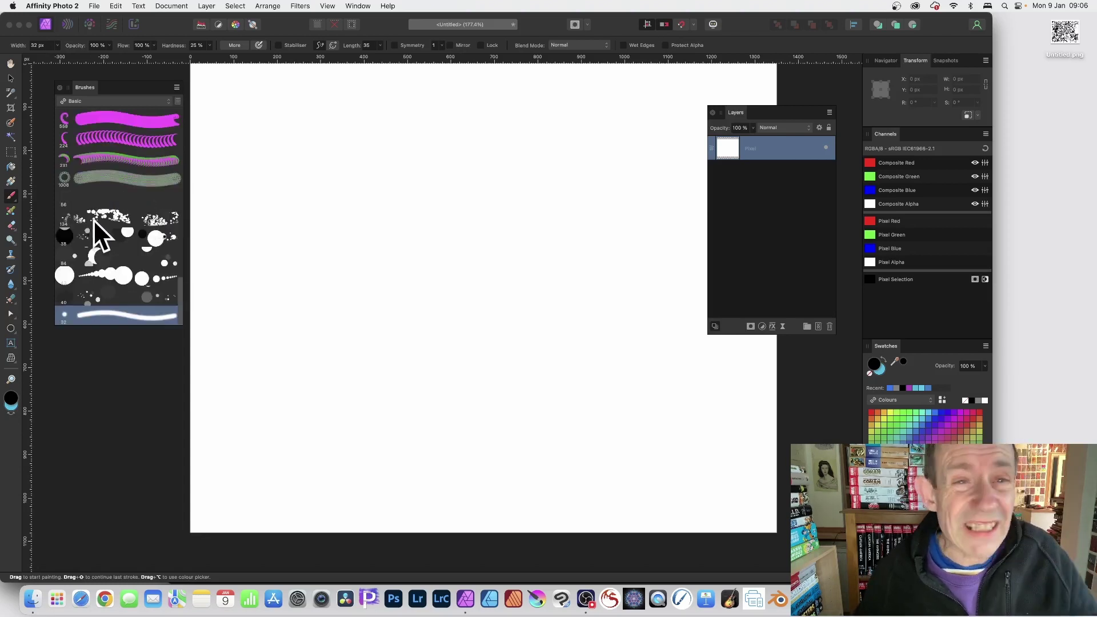
Give Round Soft Brush 2 about 42 % size jitter, a 47 px size and adjusted spacing.
double_click(123, 314)
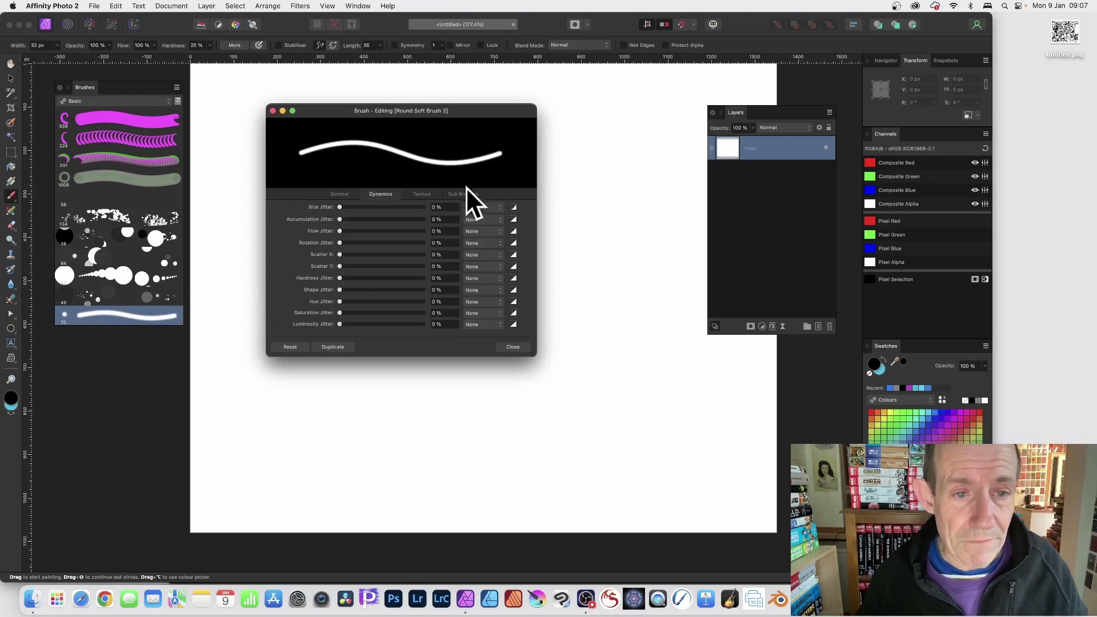
drag(347, 204, 376, 205)
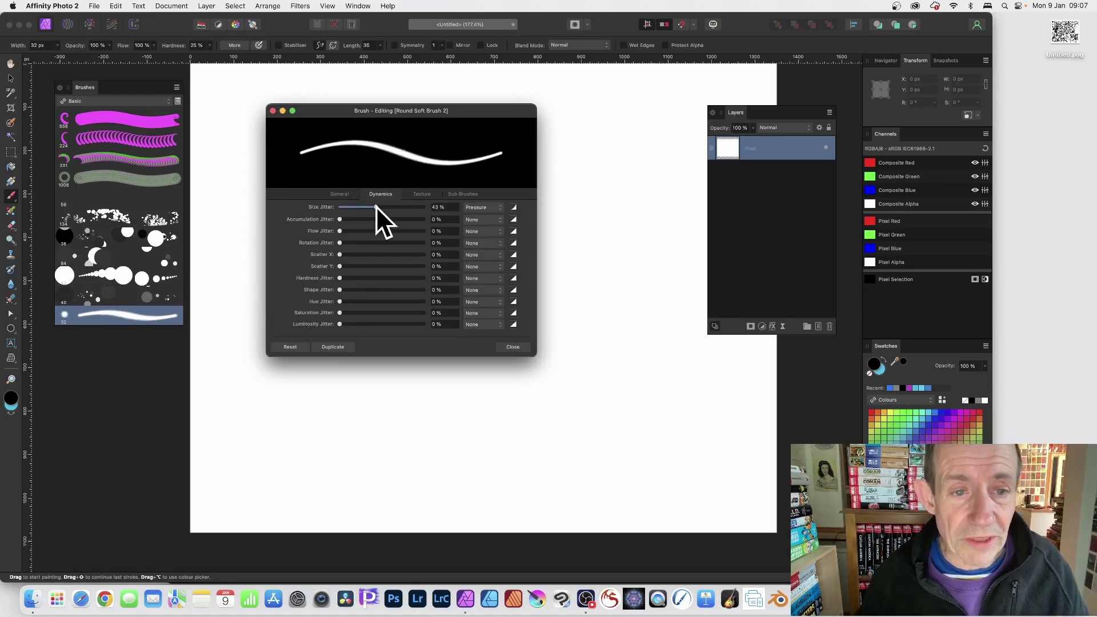
click(339, 195)
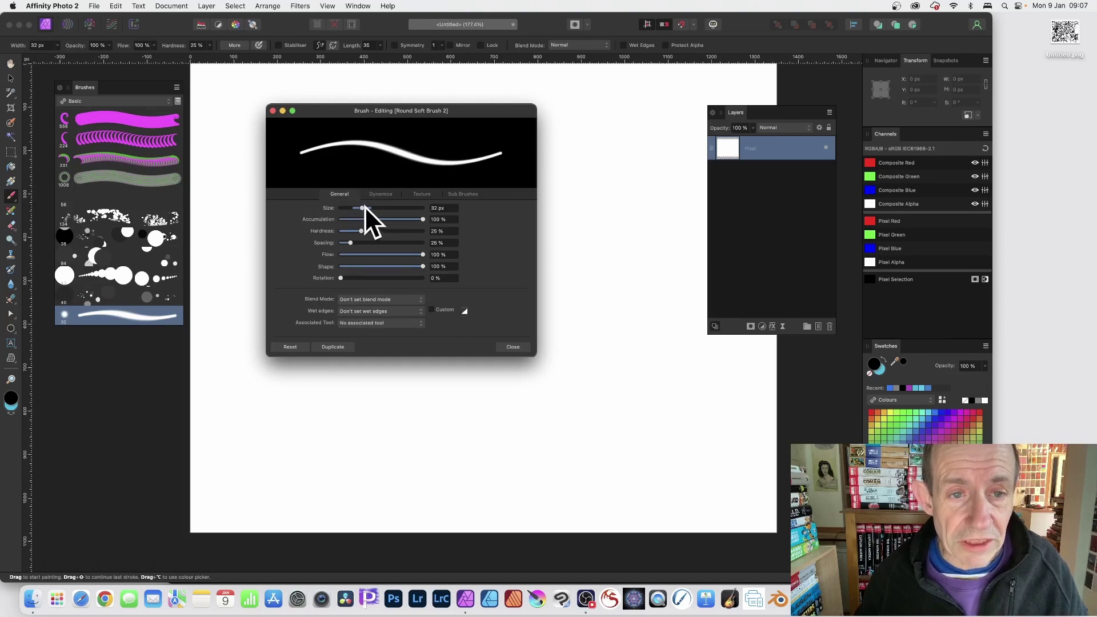
drag(365, 205, 373, 205)
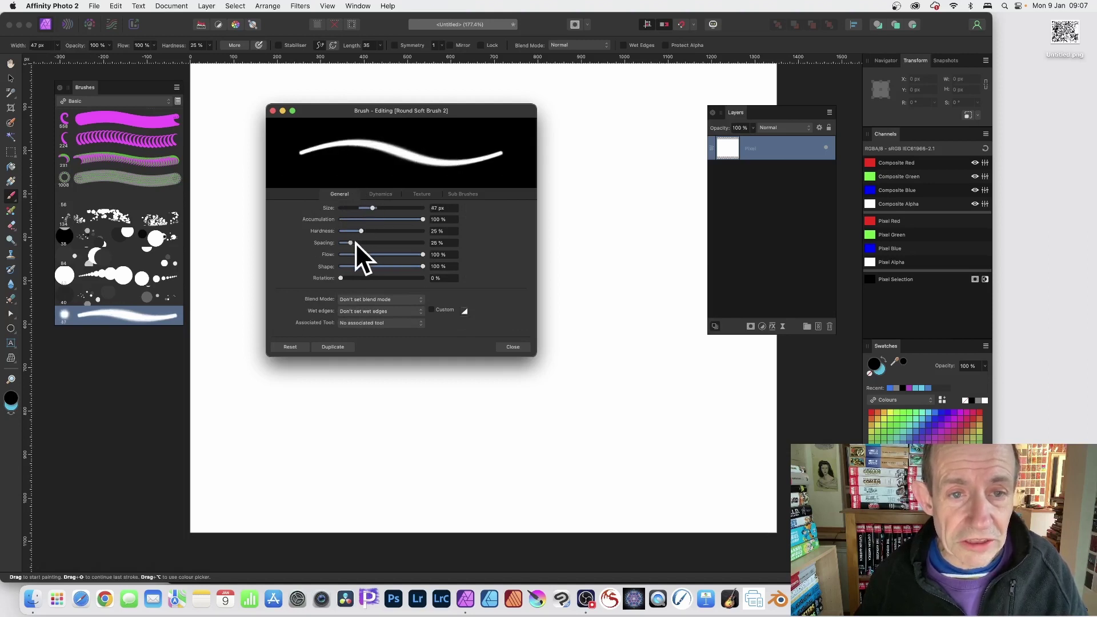
mouse_move(355, 242)
mouse_down()
mouse_move(379, 242)
mouse_move(347, 242)
mouse_up()
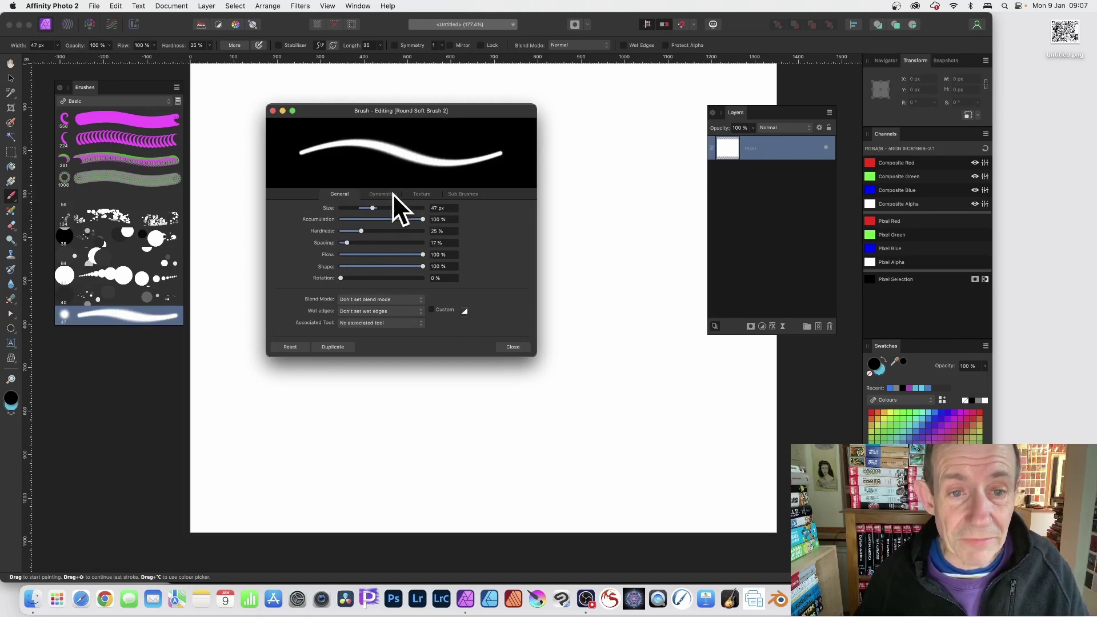
click(428, 194)
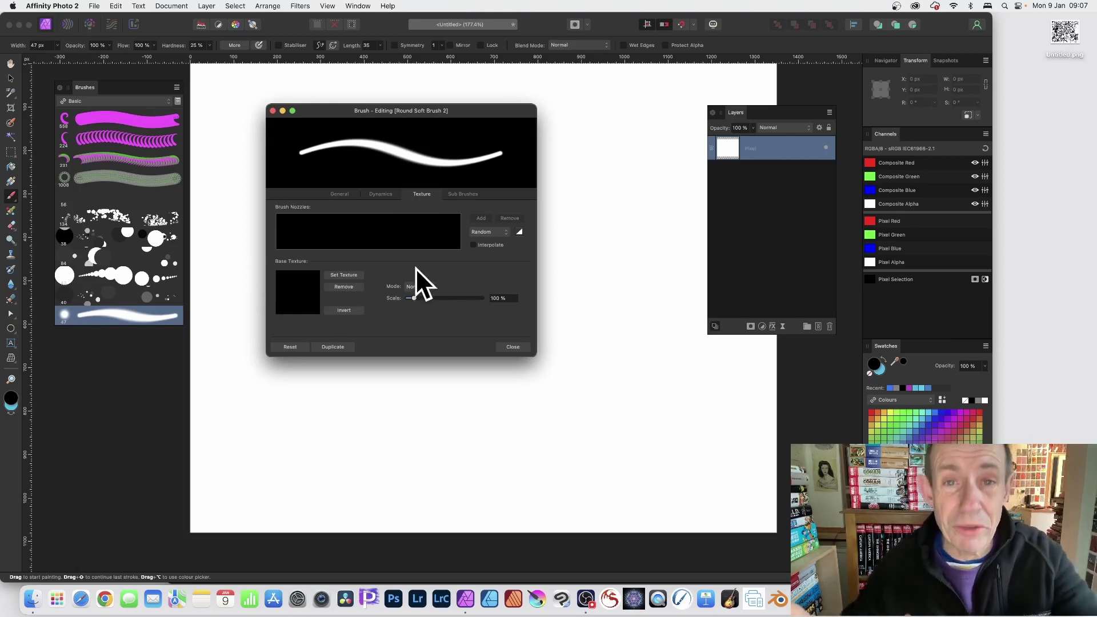
Set Untitled.png from the Desktop as the brush's base texture.
click(342, 274)
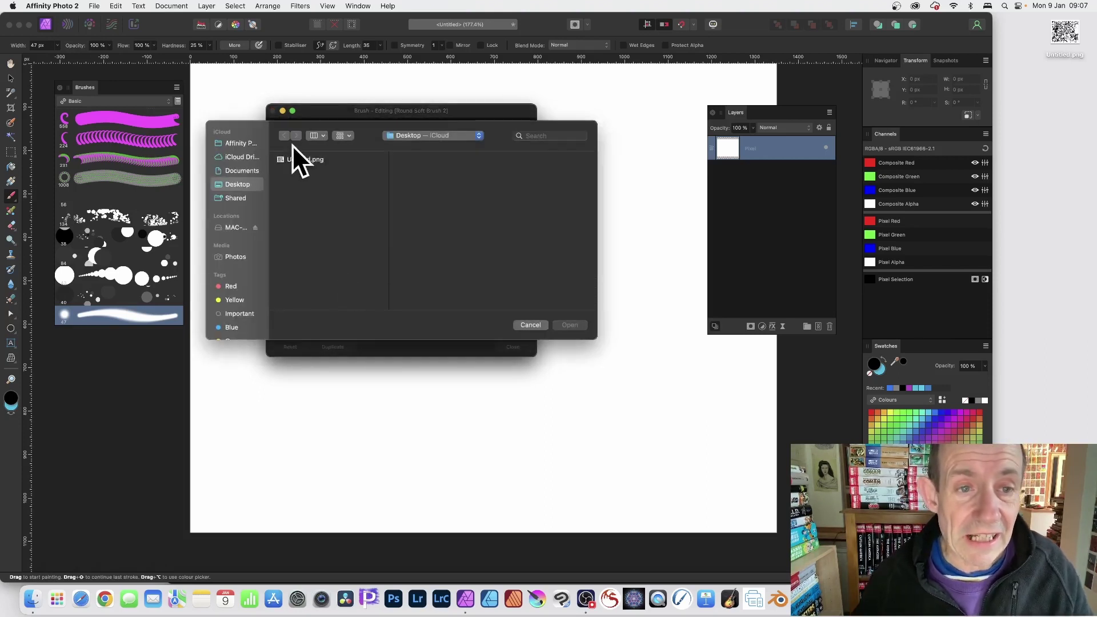
click(313, 158)
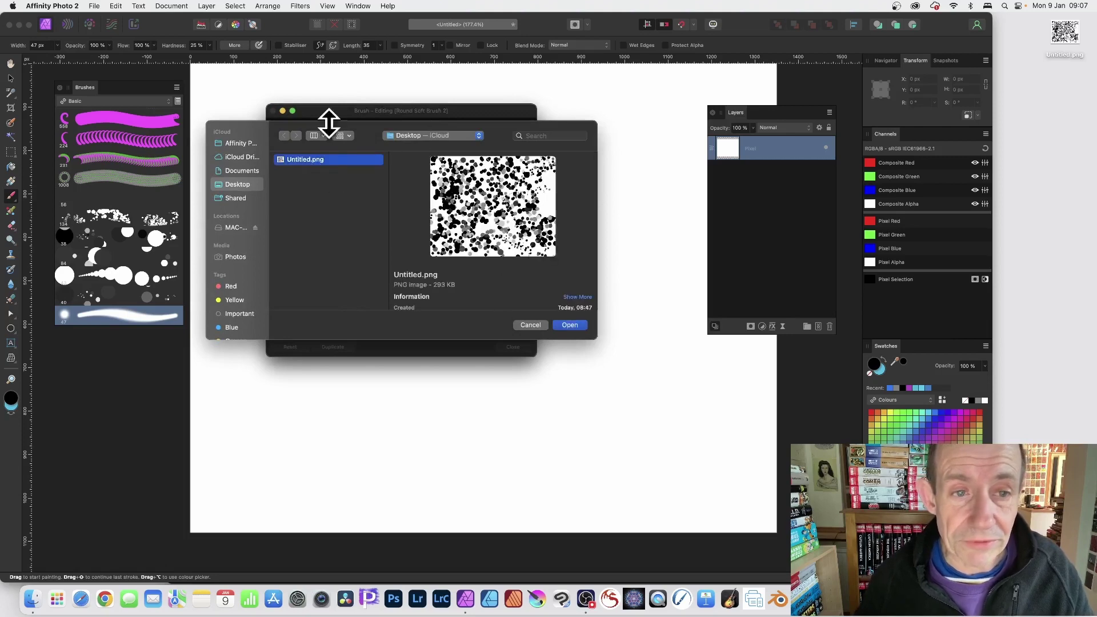
click(572, 324)
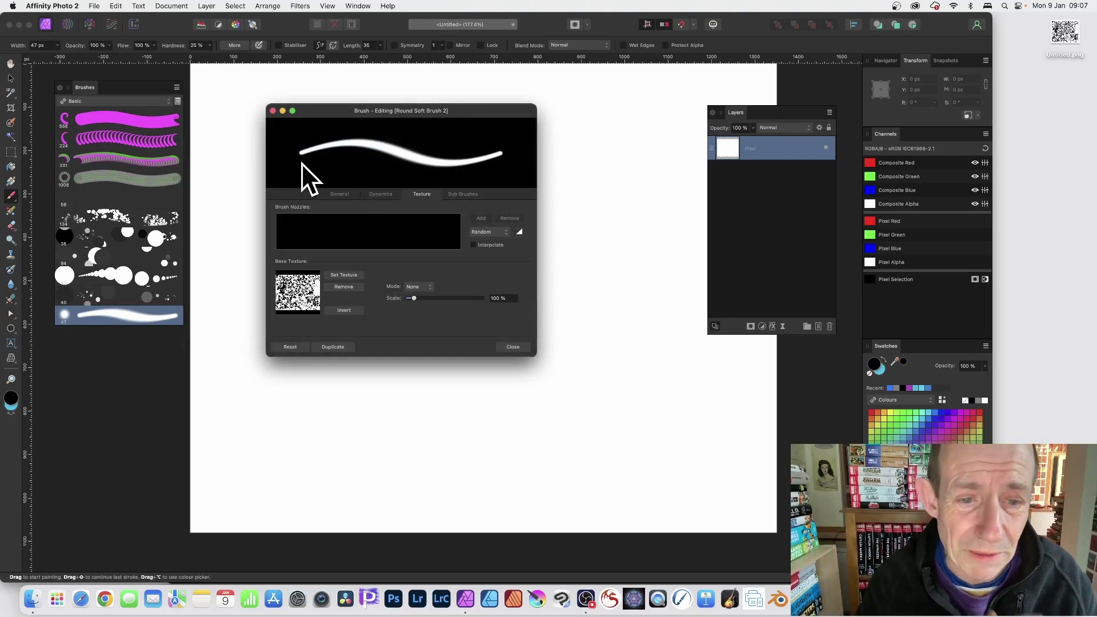
Set the texture mode to Nozzle at about 23 % scale and enlarge the brush to 158.3 px.
click(424, 288)
click(419, 297)
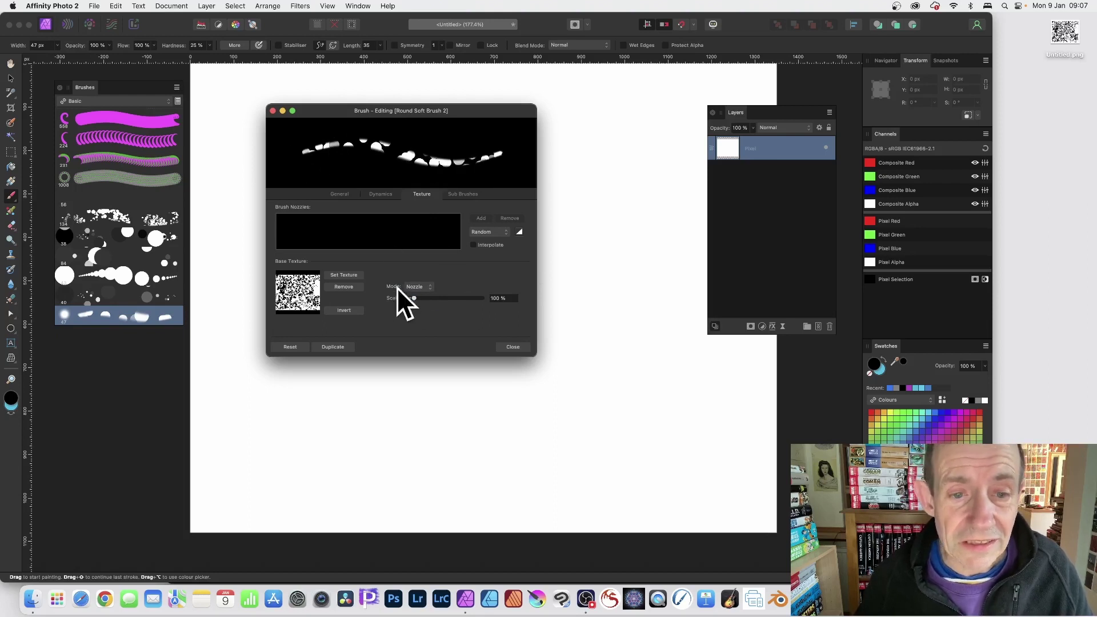
mouse_move(415, 297)
mouse_down()
mouse_move(428, 296)
mouse_move(406, 297)
mouse_up()
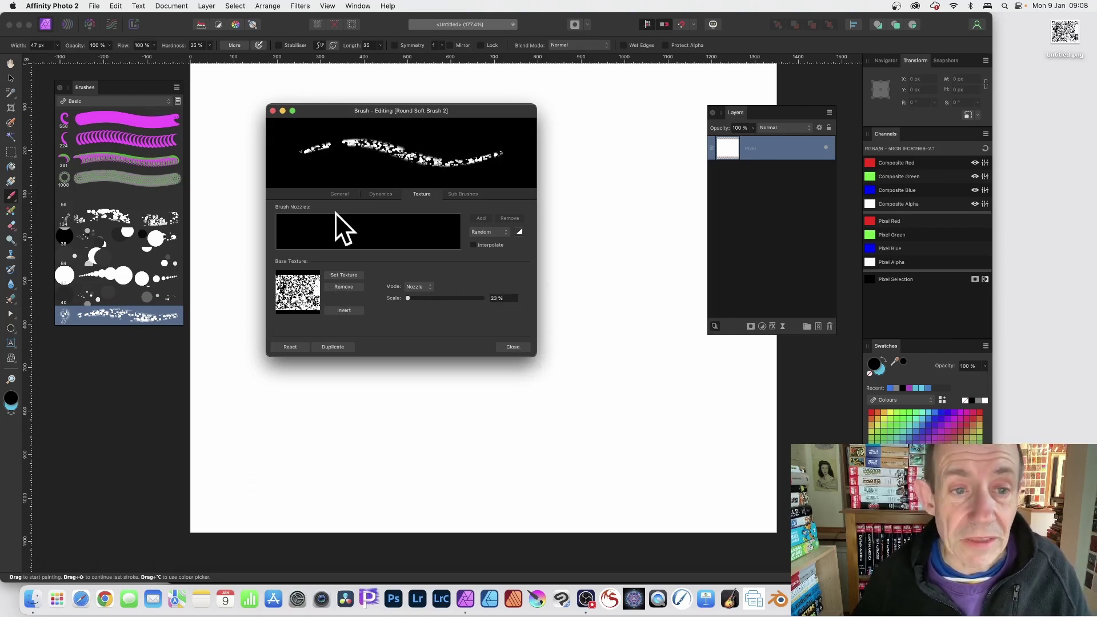
click(341, 194)
drag(372, 207, 386, 207)
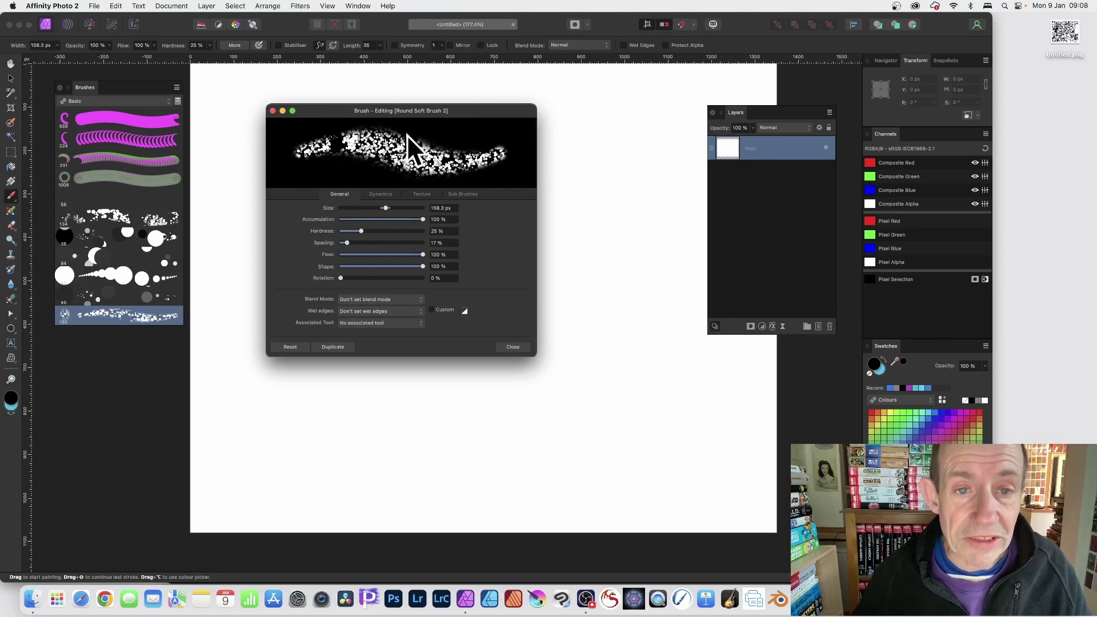
Close the brush editor, choose light blue and float the Swatches panel beside the canvas.
click(516, 345)
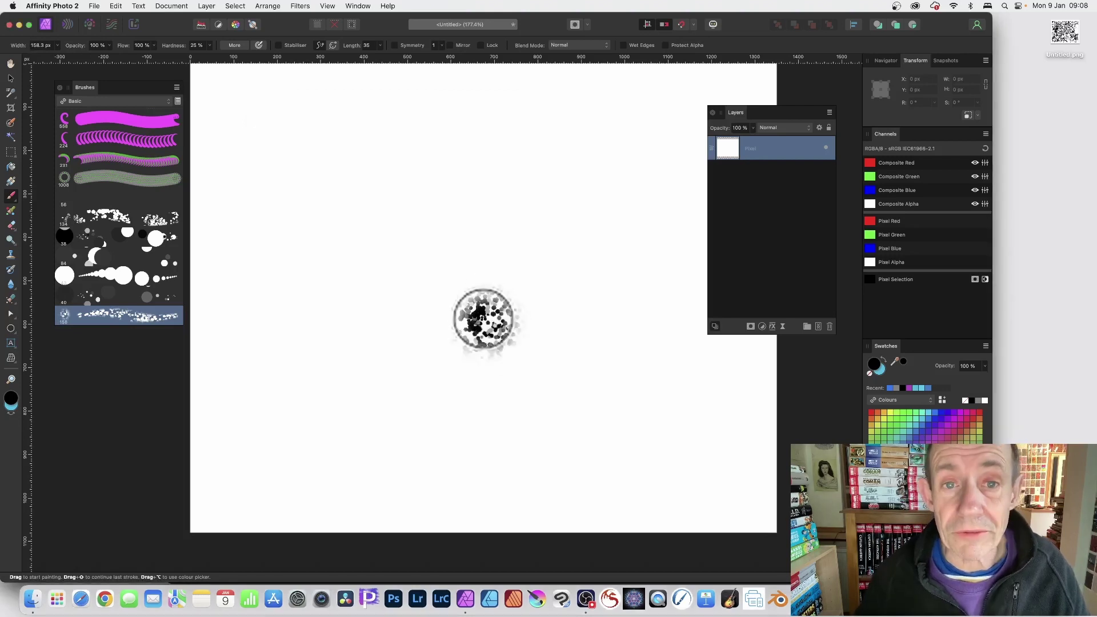
click(935, 412)
drag(889, 346, 629, 155)
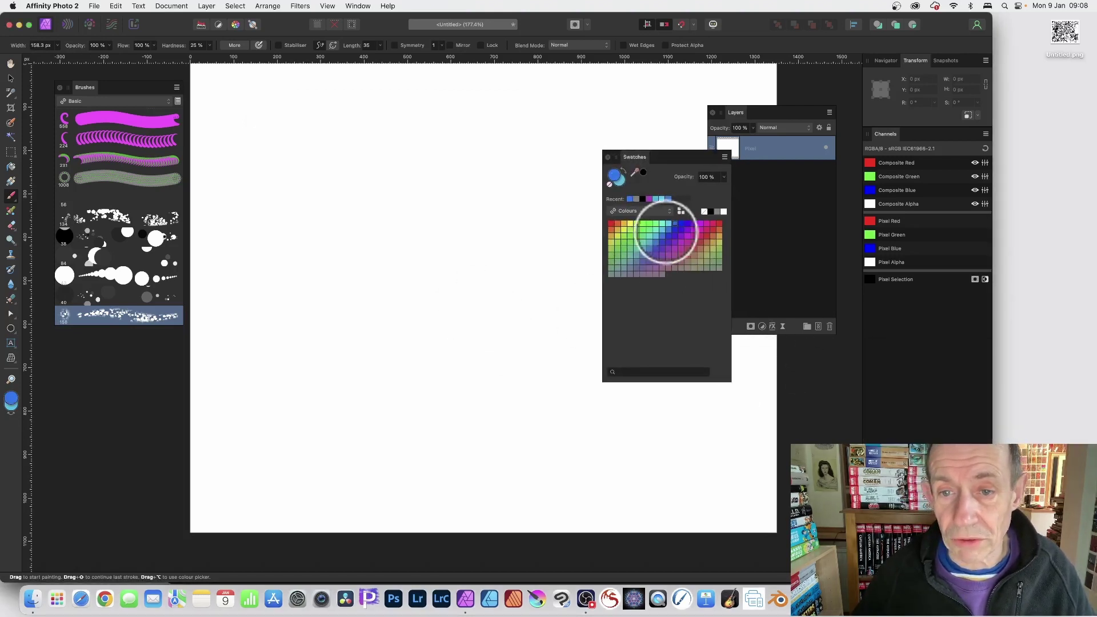
Undo a test dab and paint a long light-blue speckled dot stroke across the canvas.
click(384, 201)
key(super+z)
mouse_move(299, 174)
mouse_down()
mouse_move(360, 130)
mouse_move(455, 102)
mouse_move(613, 160)
mouse_move(430, 326)
mouse_move(436, 216)
mouse_move(511, 299)
mouse_move(415, 403)
mouse_move(340, 264)
mouse_move(72, 249)
mouse_up()
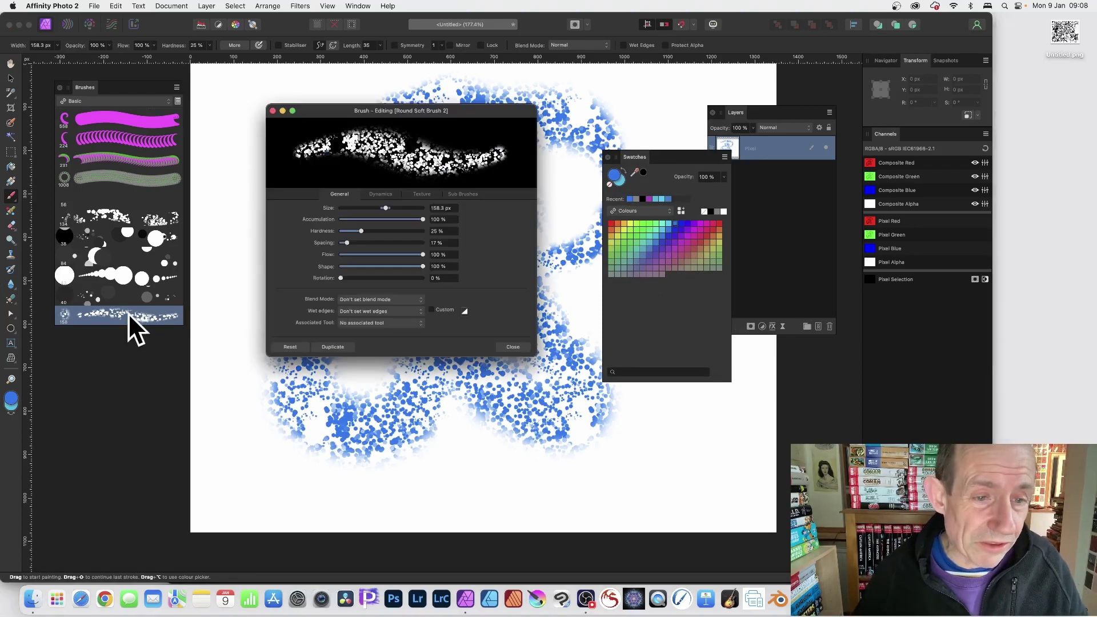
Give the dot brush Scatter X/Y of about 455–470% and roughly 70% random hue, saturation and luminosity jitter.
double_click(128, 313)
click(388, 194)
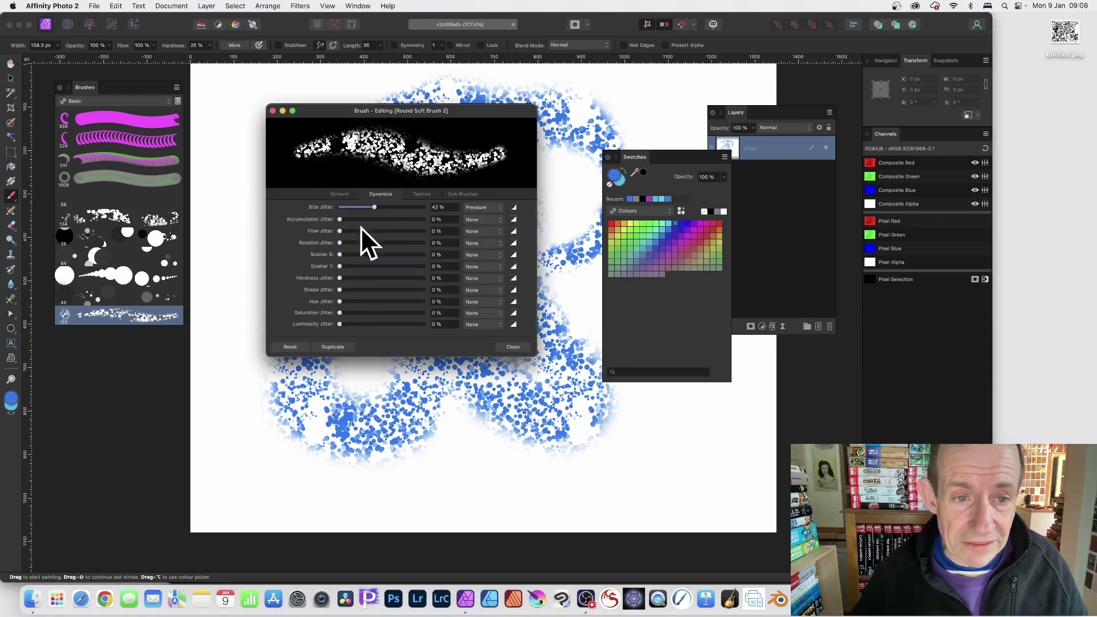
mouse_move(351, 253)
mouse_down()
mouse_move(377, 252)
mouse_move(357, 266)
mouse_move(378, 266)
mouse_up()
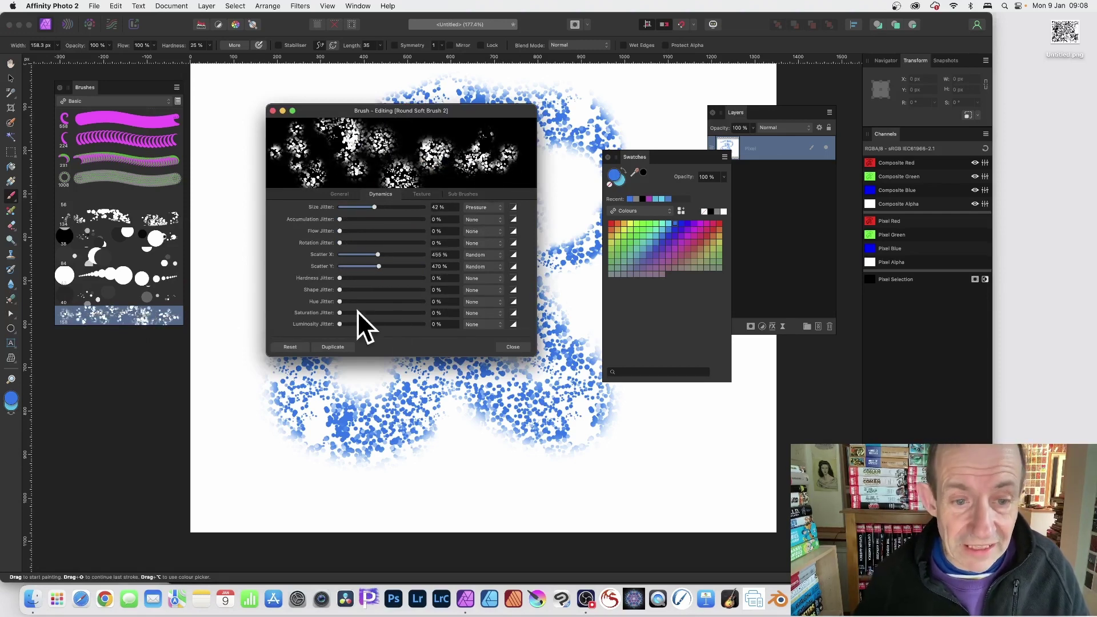
mouse_move(375, 323)
mouse_down()
mouse_move(396, 323)
mouse_move(389, 300)
mouse_move(400, 312)
mouse_up()
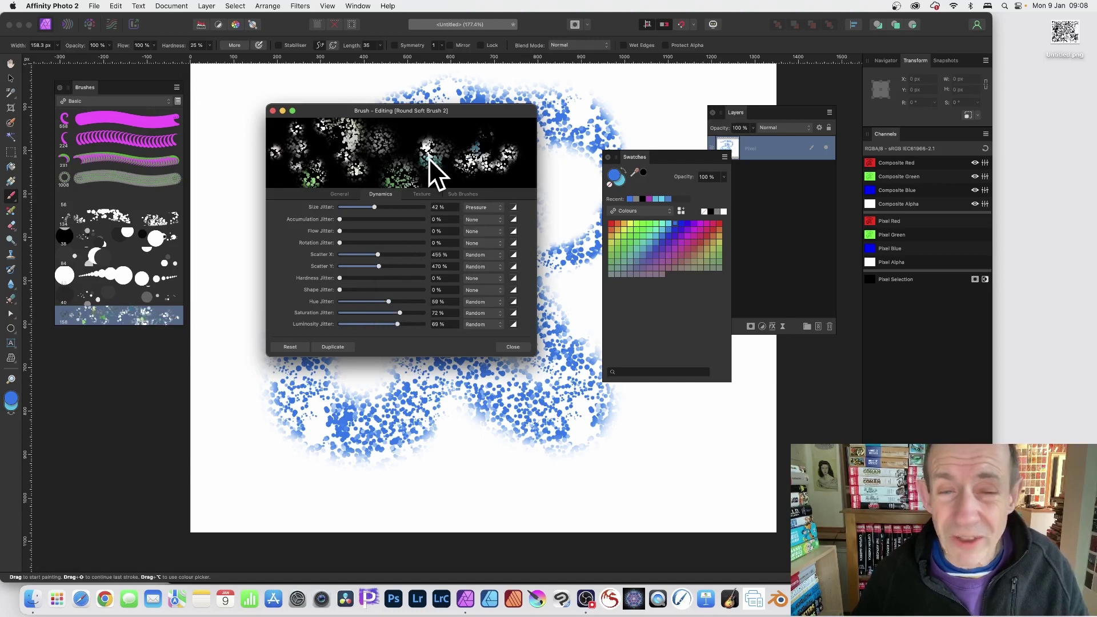
click(511, 347)
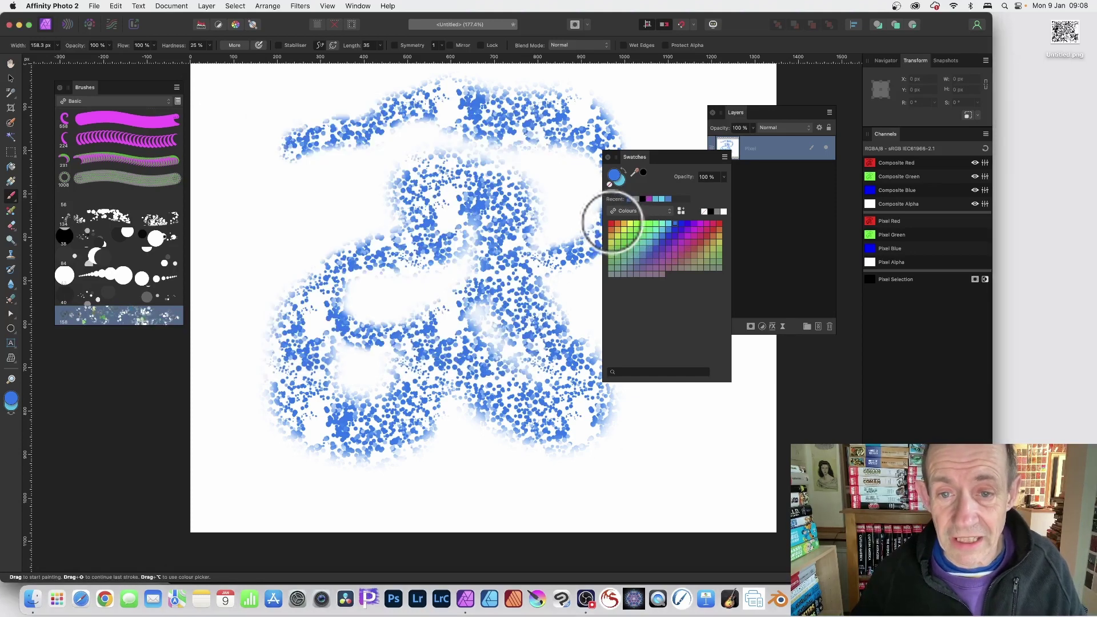
Paint deeper-blue multicoloured dot strokes, then widen the brush to 330 px and paint larger strokes.
click(661, 242)
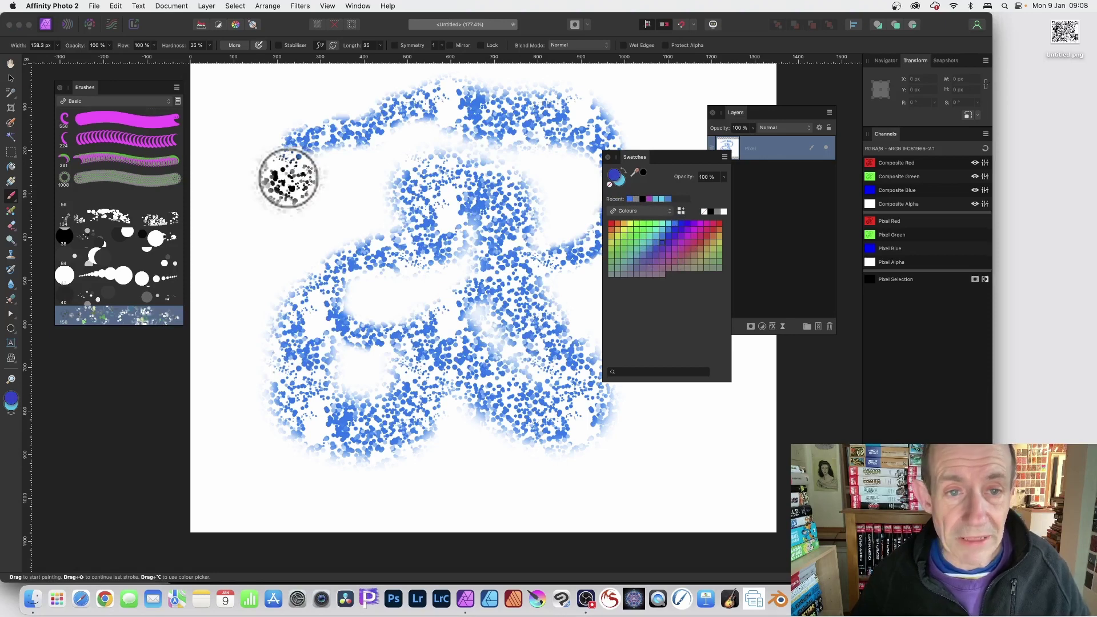
mouse_move(287, 177)
mouse_down()
mouse_move(425, 256)
mouse_move(378, 155)
mouse_move(416, 150)
mouse_move(451, 229)
mouse_move(484, 217)
mouse_move(568, 104)
mouse_move(648, 68)
mouse_move(740, 119)
mouse_move(689, 139)
mouse_move(514, 365)
mouse_move(279, 320)
mouse_move(235, 291)
mouse_up()
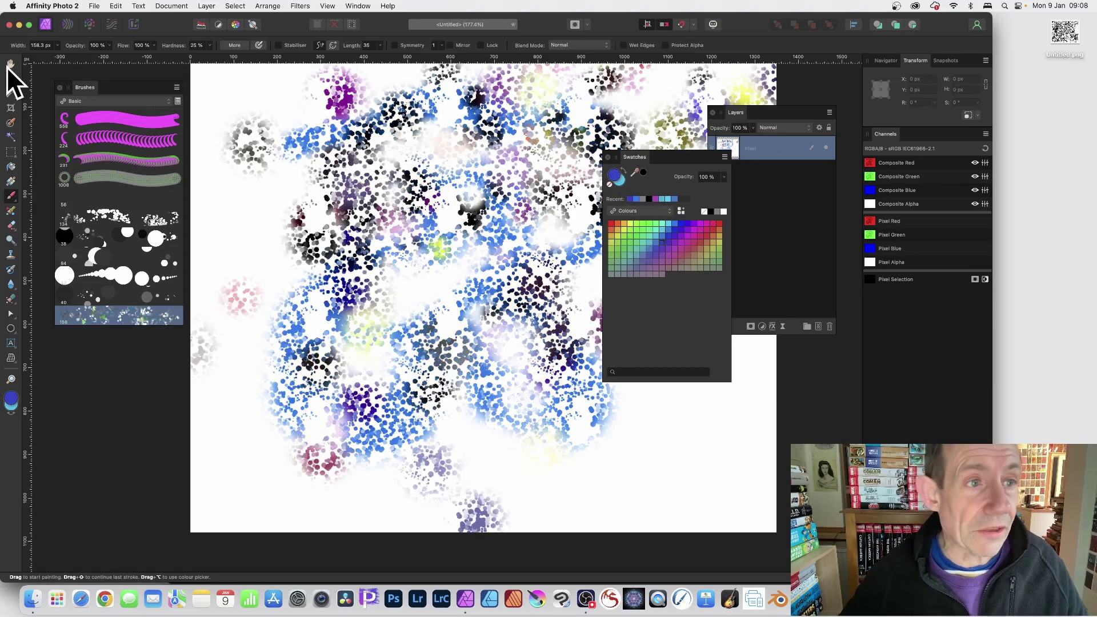
click(56, 46)
drag(61, 53, 67, 53)
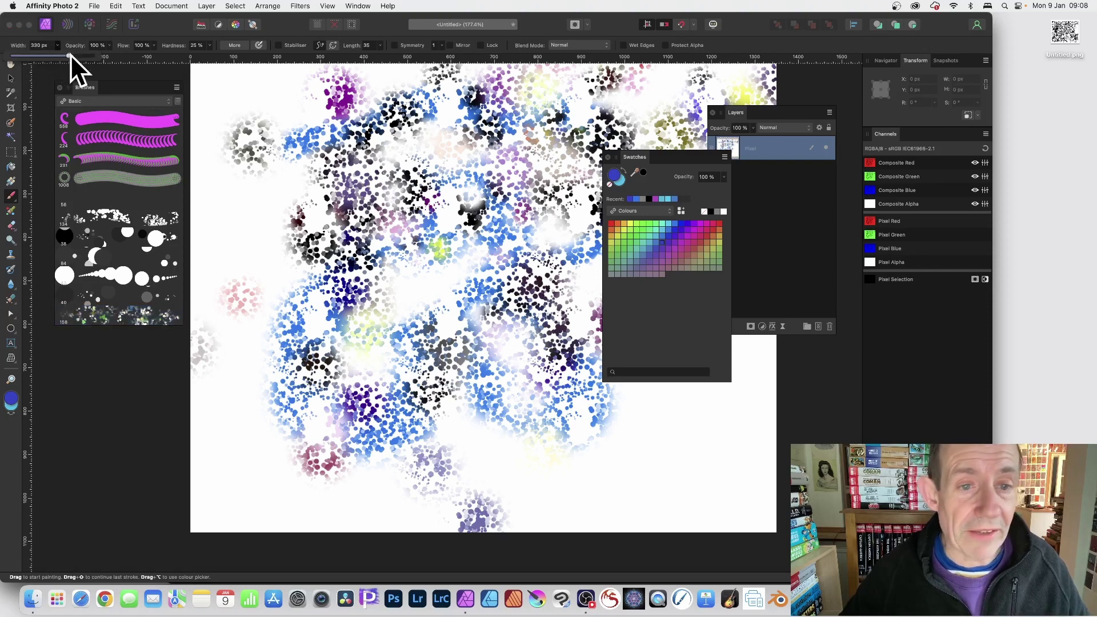
mouse_move(404, 233)
mouse_down()
mouse_move(599, 210)
mouse_move(406, 286)
mouse_move(469, 265)
mouse_move(432, 225)
mouse_up()
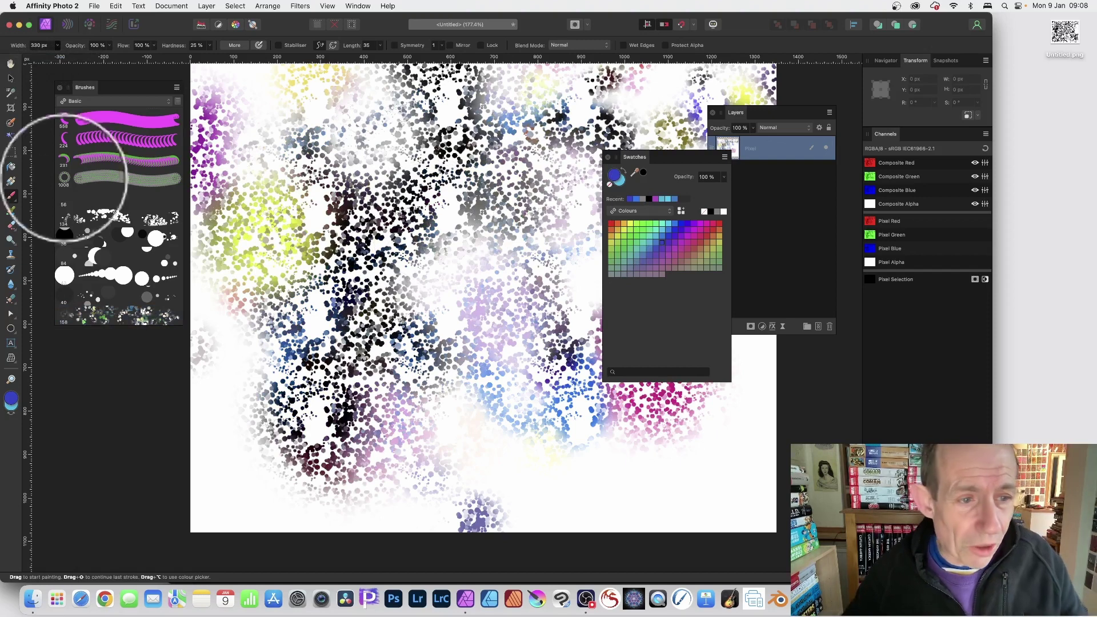
Increase the dot brush's Texture Scale from 23% to 61%.
double_click(126, 313)
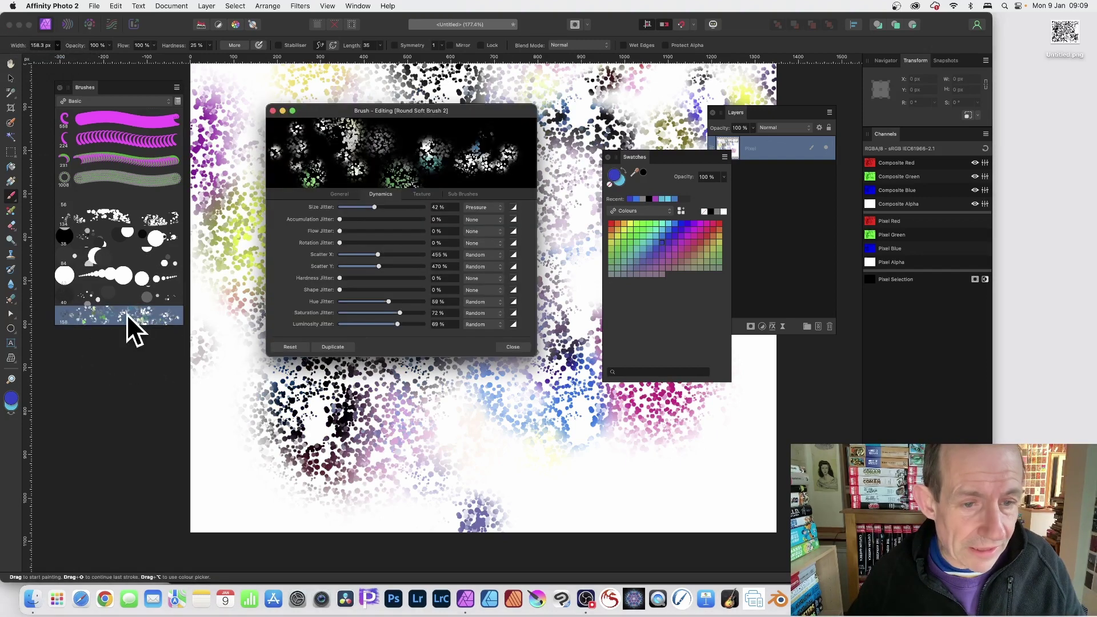
click(423, 195)
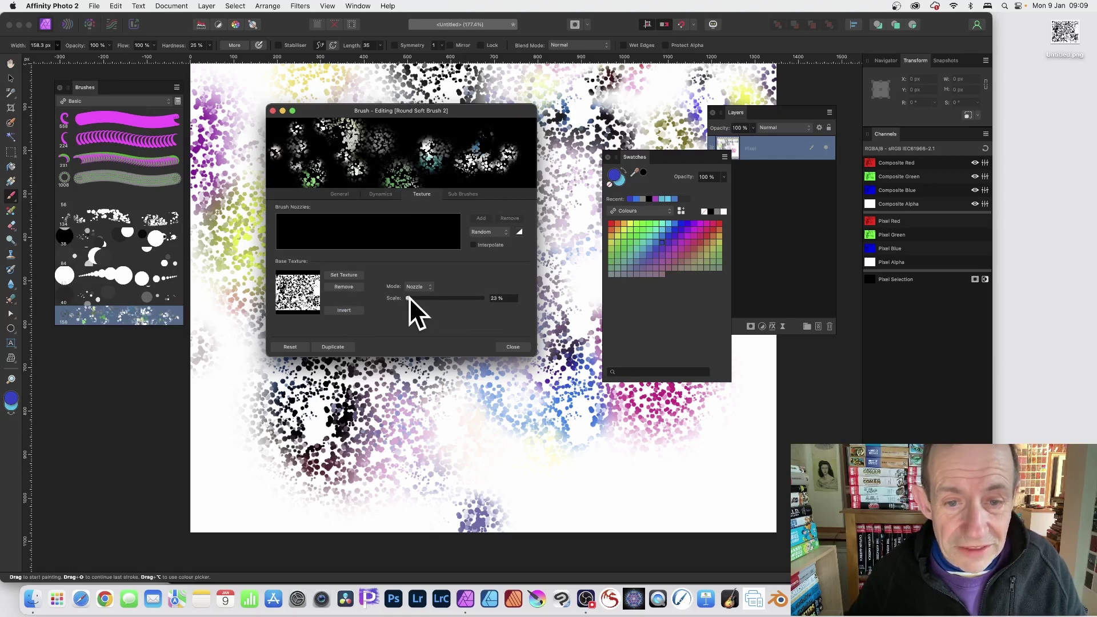
drag(409, 297, 413, 296)
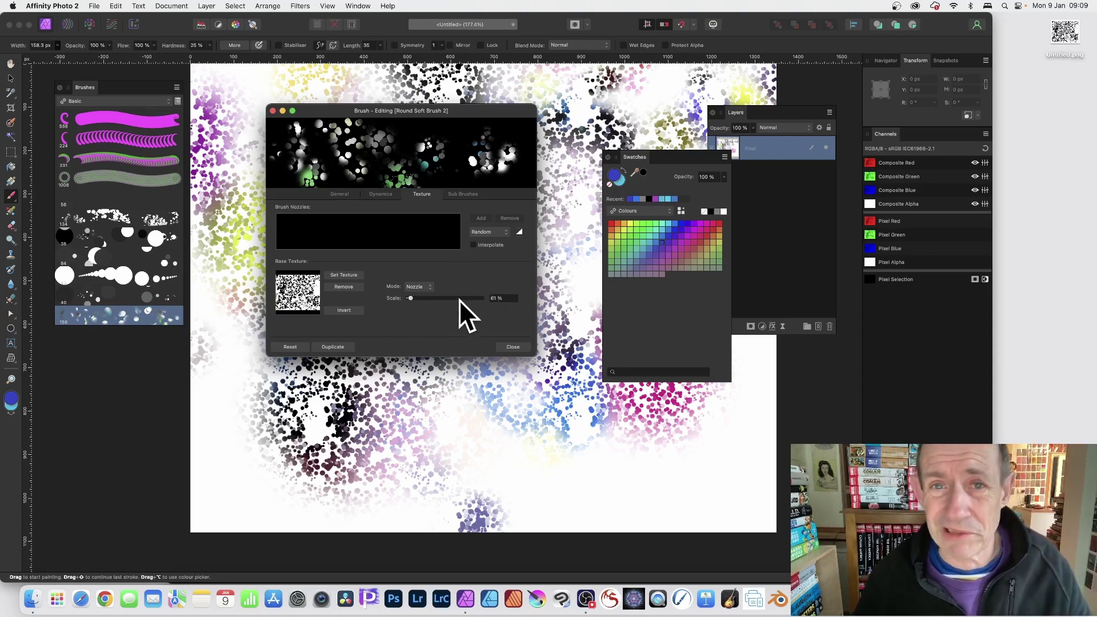
click(518, 346)
Paint a stroke of large multicoloured scattered dots across the middle of the canvas.
mouse_move(497, 252)
mouse_down()
mouse_move(514, 225)
mouse_move(521, 291)
mouse_move(542, 137)
mouse_move(393, 180)
mouse_move(323, 150)
mouse_move(328, 334)
mouse_move(308, 376)
mouse_move(219, 403)
mouse_move(346, 412)
mouse_move(745, 481)
mouse_up()
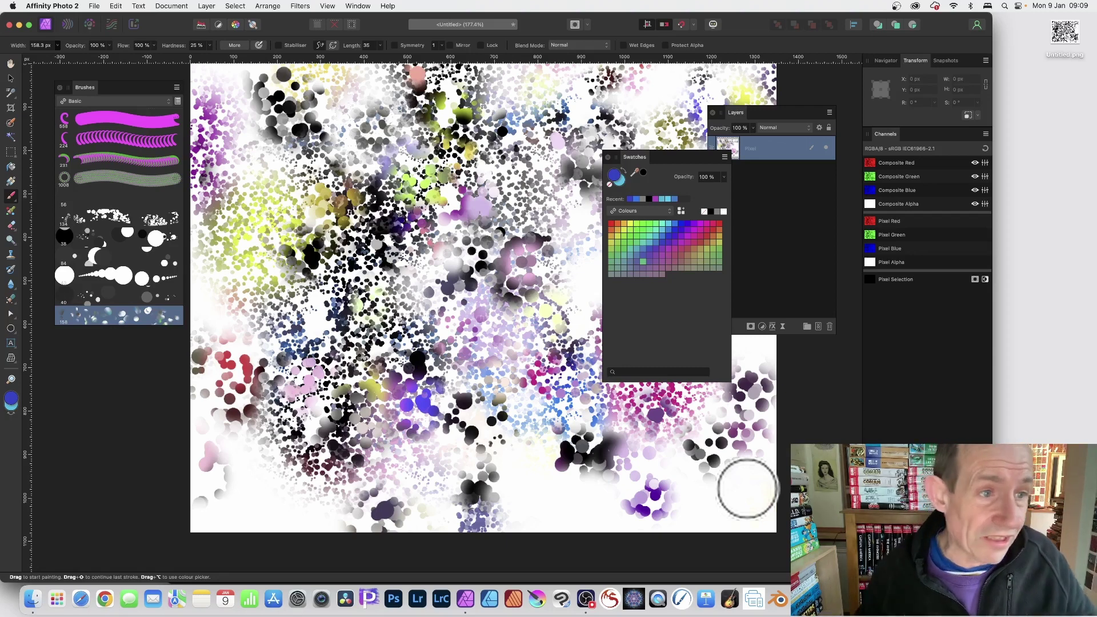
Switch the Brushes panel category from Basic to Inks.
click(108, 100)
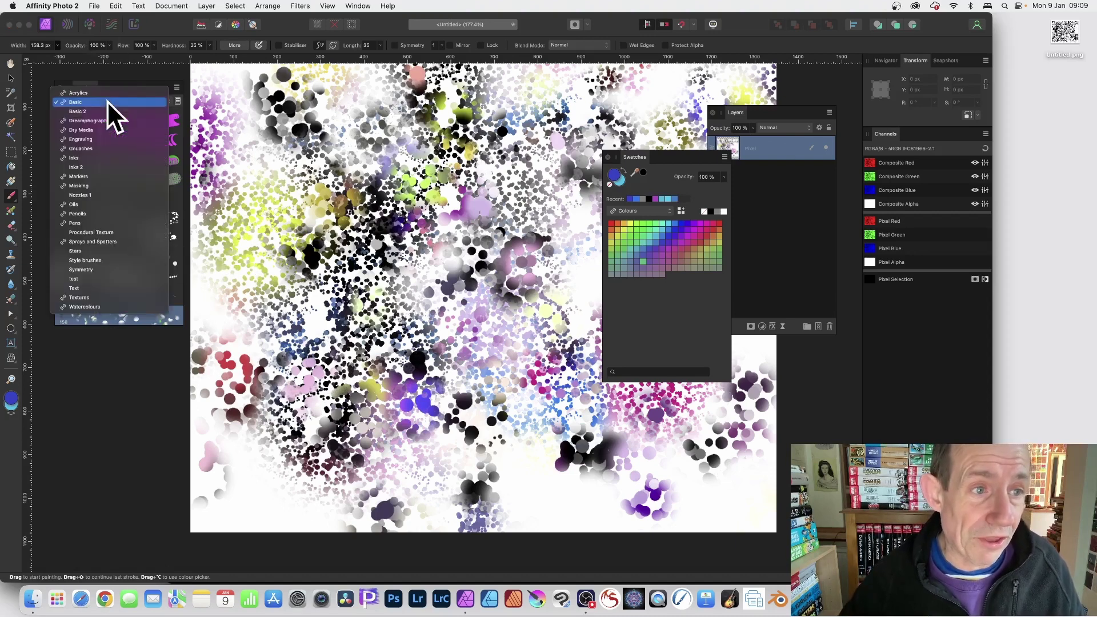
click(108, 156)
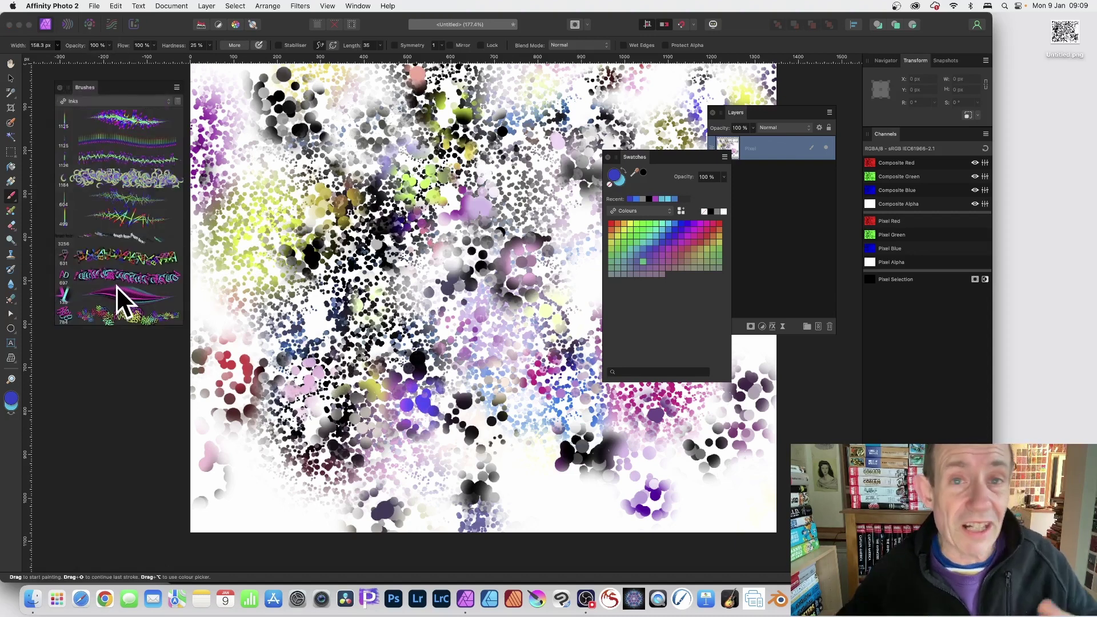